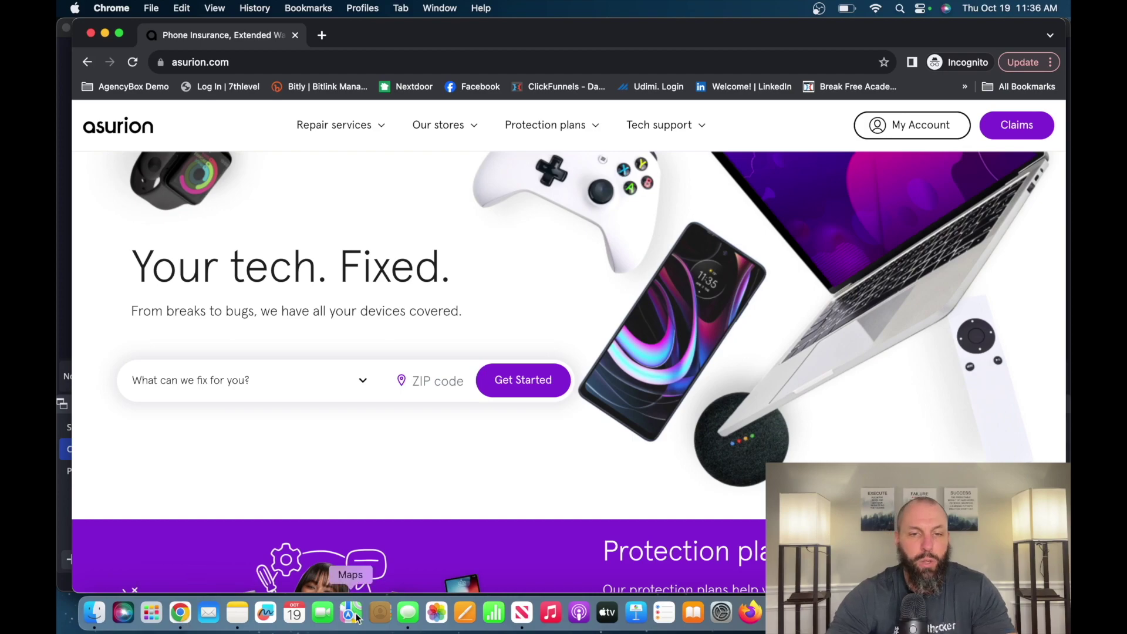
scroll(486, 370, down, 8)
scroll(487, 369, down, 6)
scroll(487, 369, down, 10)
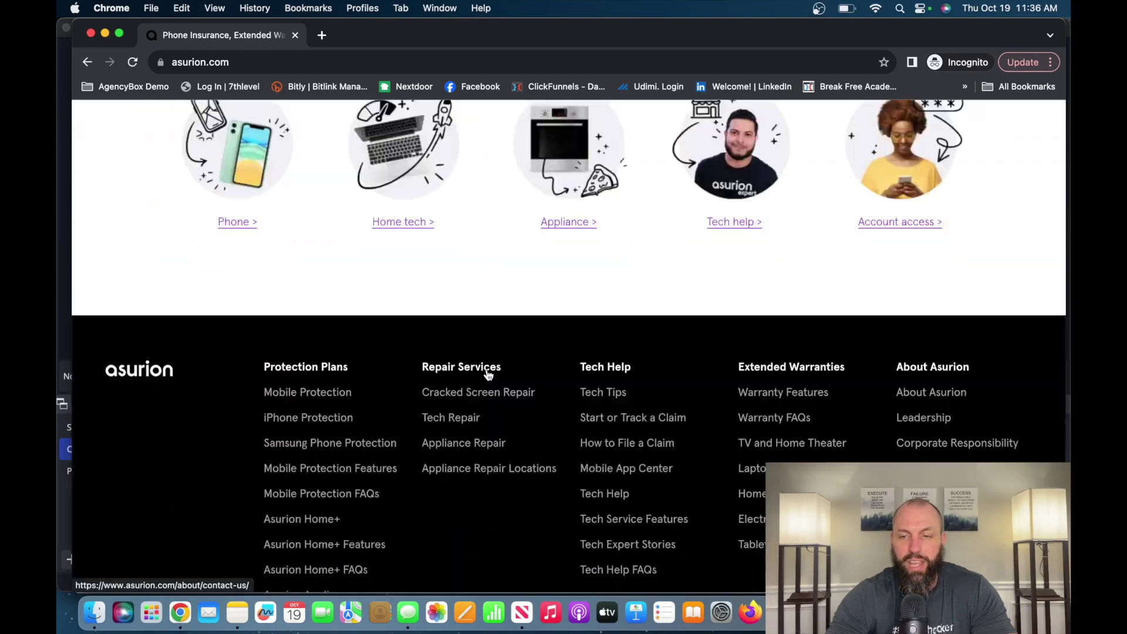
scroll(484, 367, down, 3)
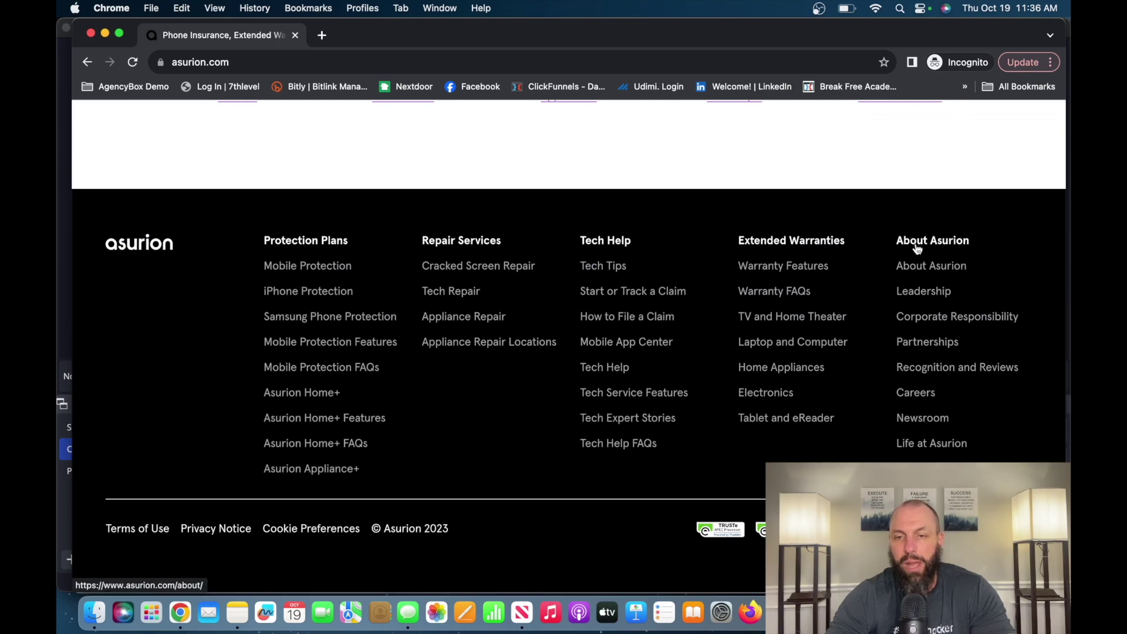
Open Asurion's careers site from the footer and search to list all open jobs
click(915, 392)
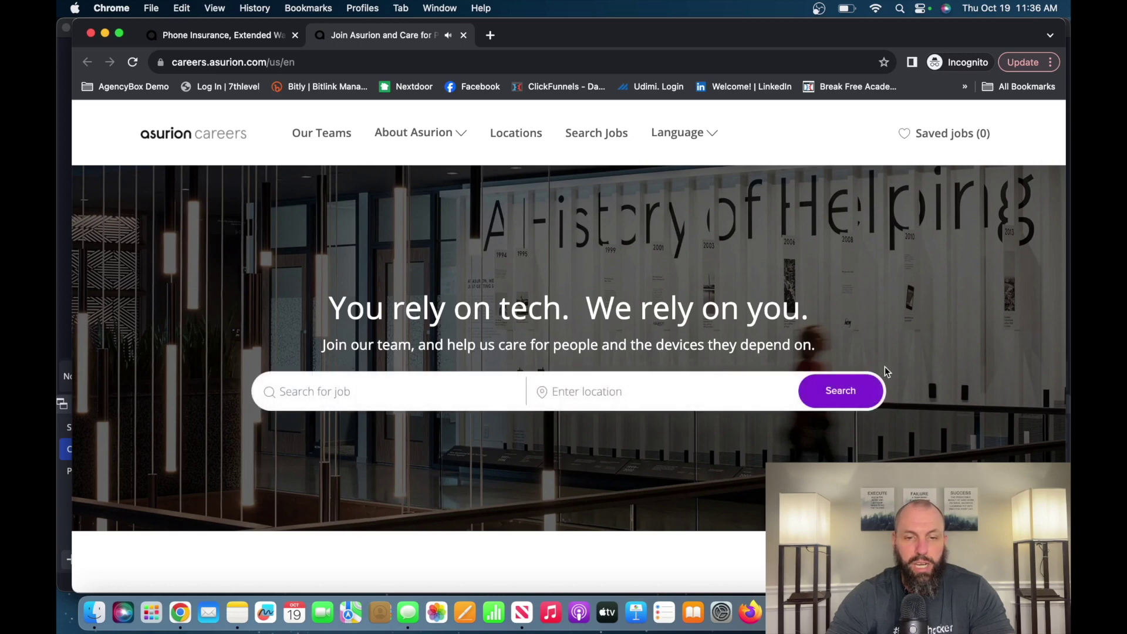
click(848, 398)
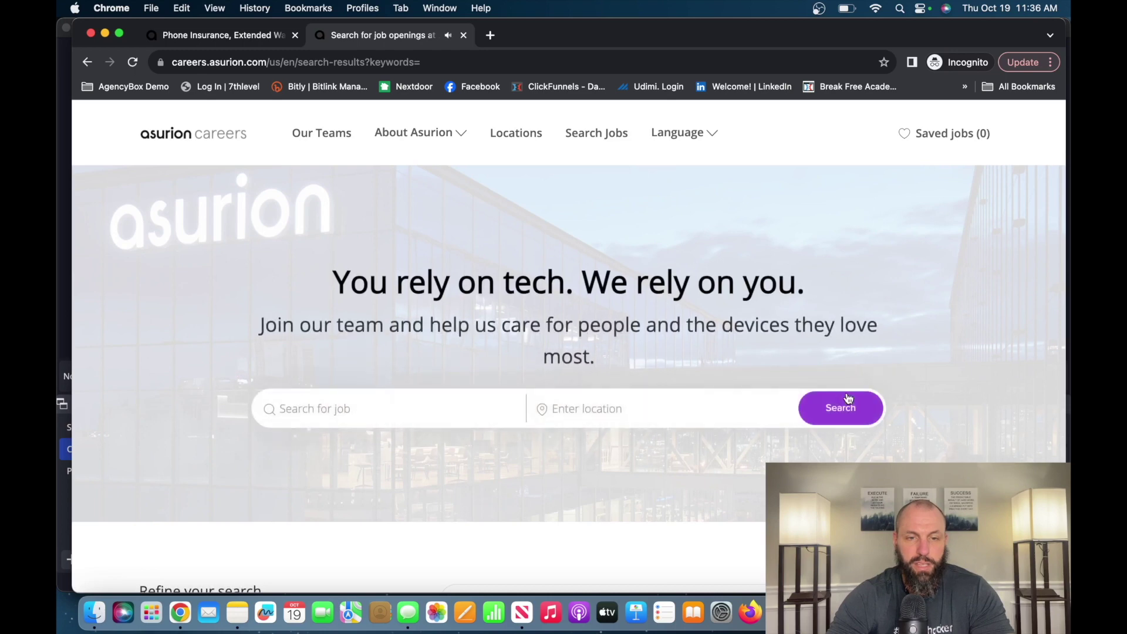
scroll(848, 399, down, 5)
scroll(848, 399, down, 1)
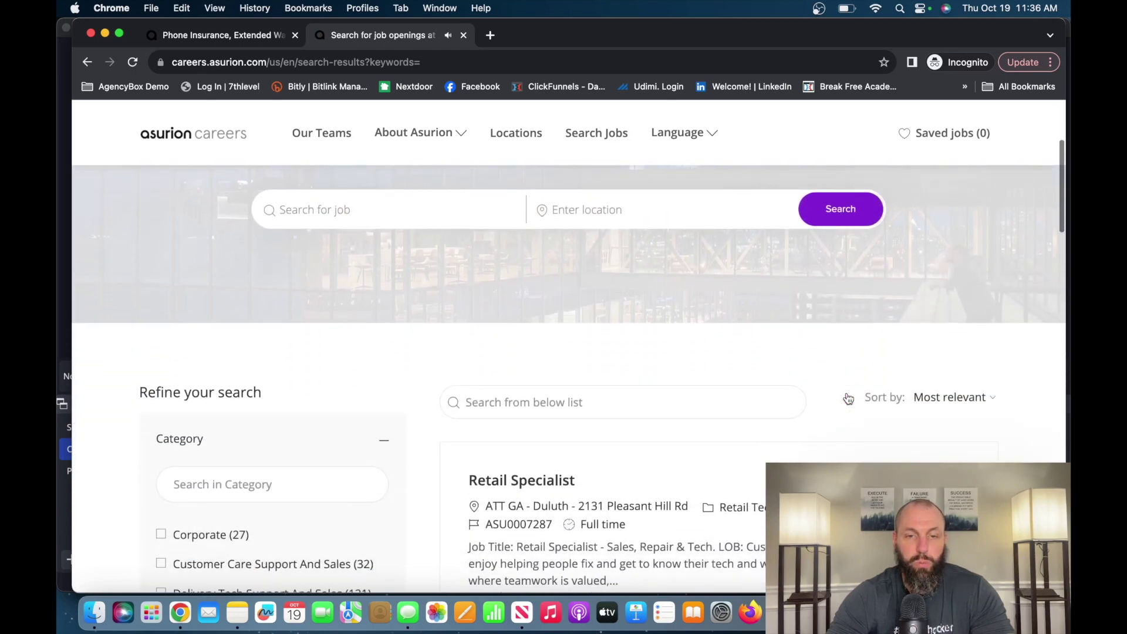
scroll(848, 399, down, 3)
scroll(847, 399, down, 4)
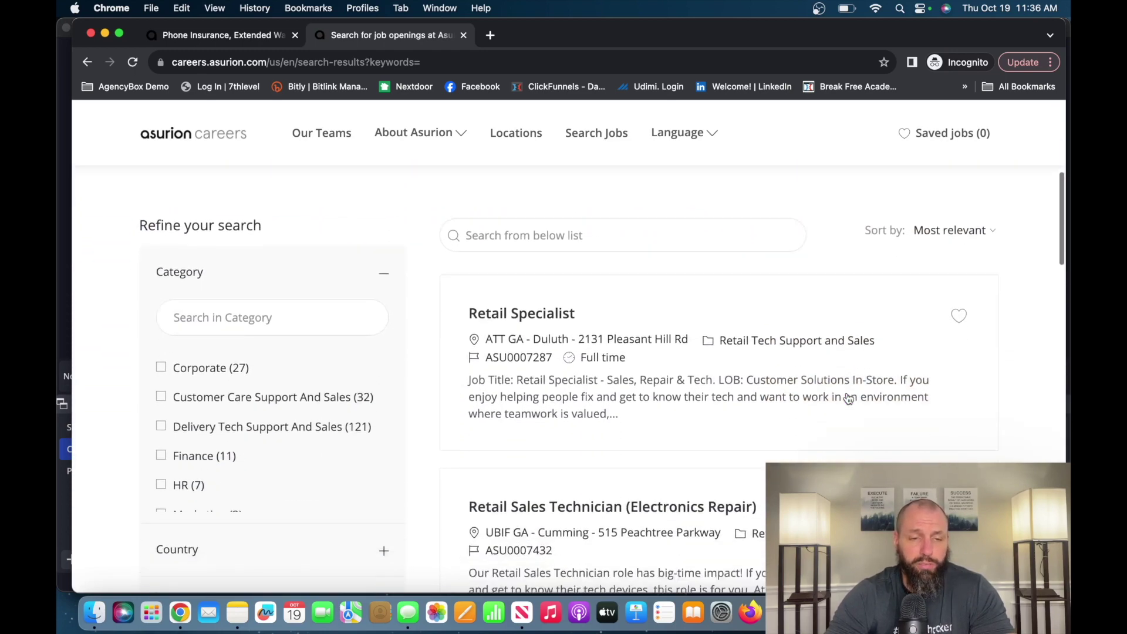
scroll(848, 399, down, 1)
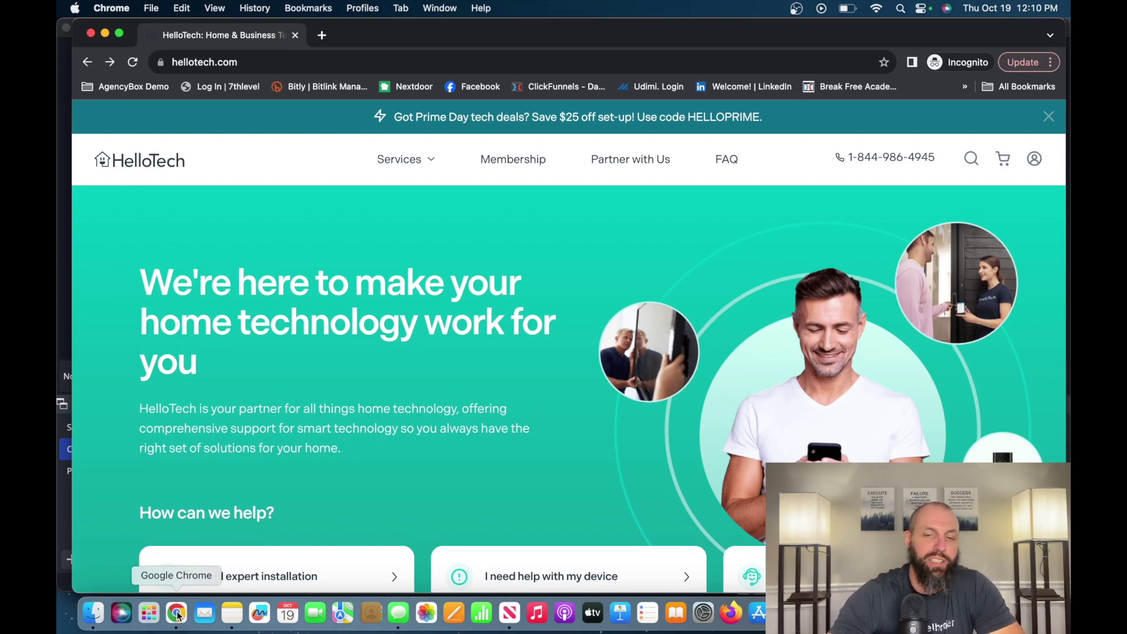
scroll(344, 425, down, 5)
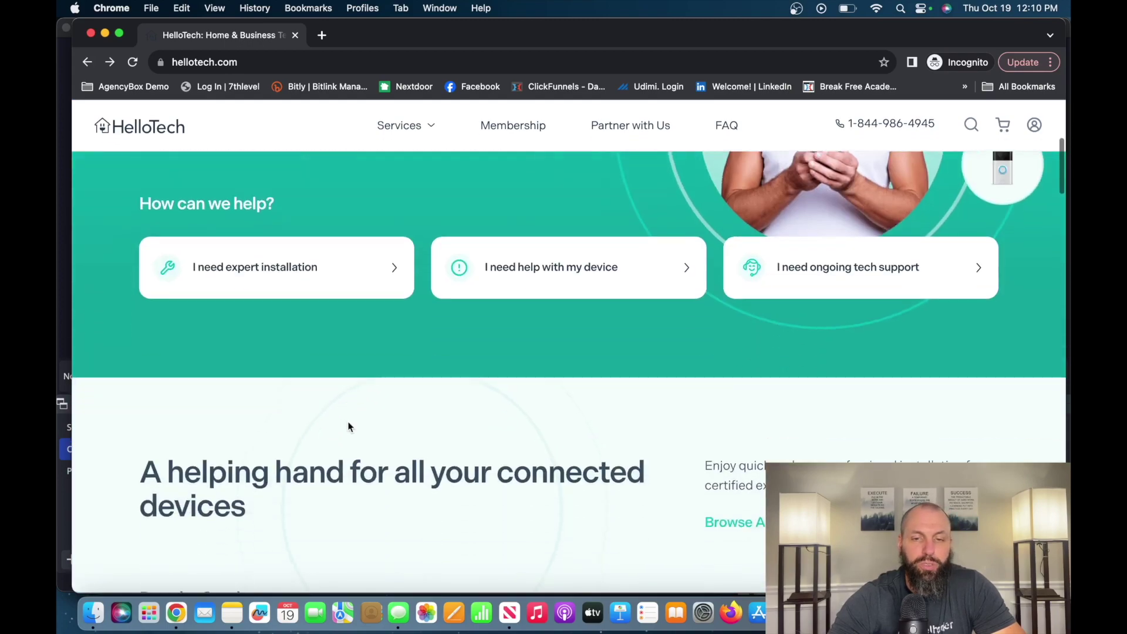
scroll(349, 427, down, 8)
scroll(349, 427, down, 8)
scroll(349, 427, down, 6)
scroll(348, 428, down, 4)
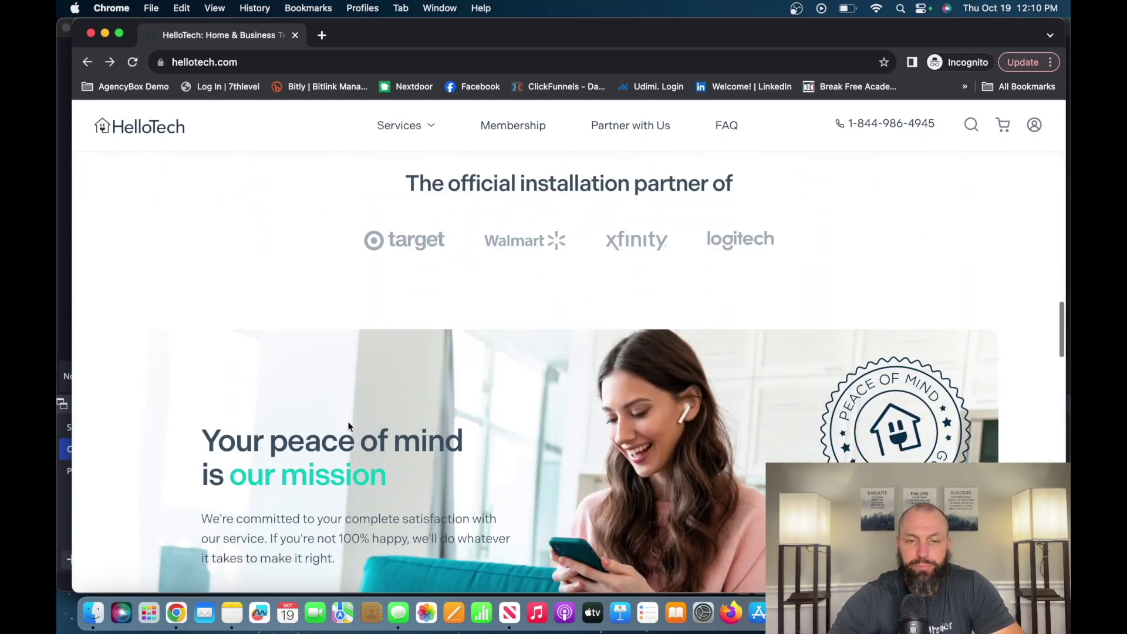
scroll(349, 427, down, 6)
scroll(348, 428, down, 8)
scroll(350, 427, down, 8)
scroll(349, 428, down, 6)
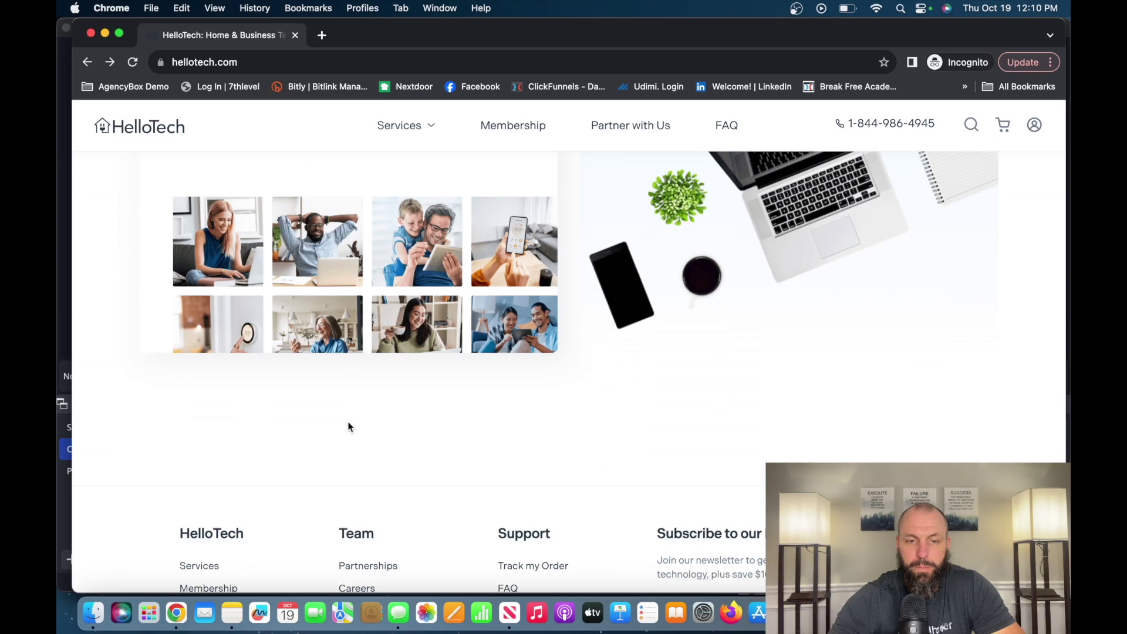
scroll(350, 427, down, 5)
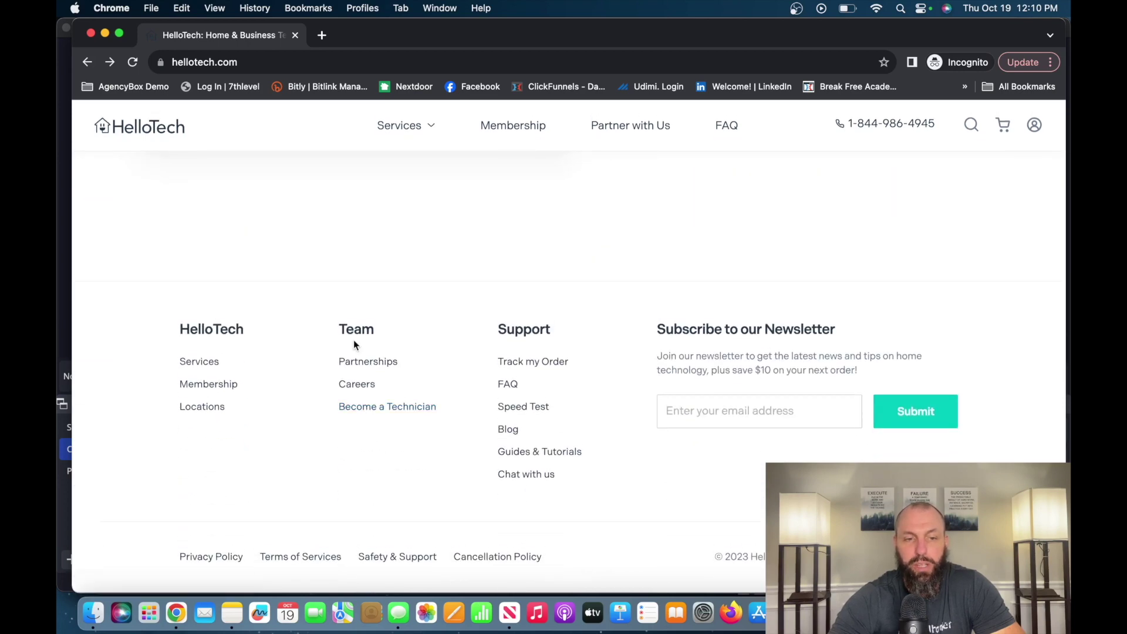
Open HelloTech's Become a Technician page from the hellotech.com footer
click(363, 410)
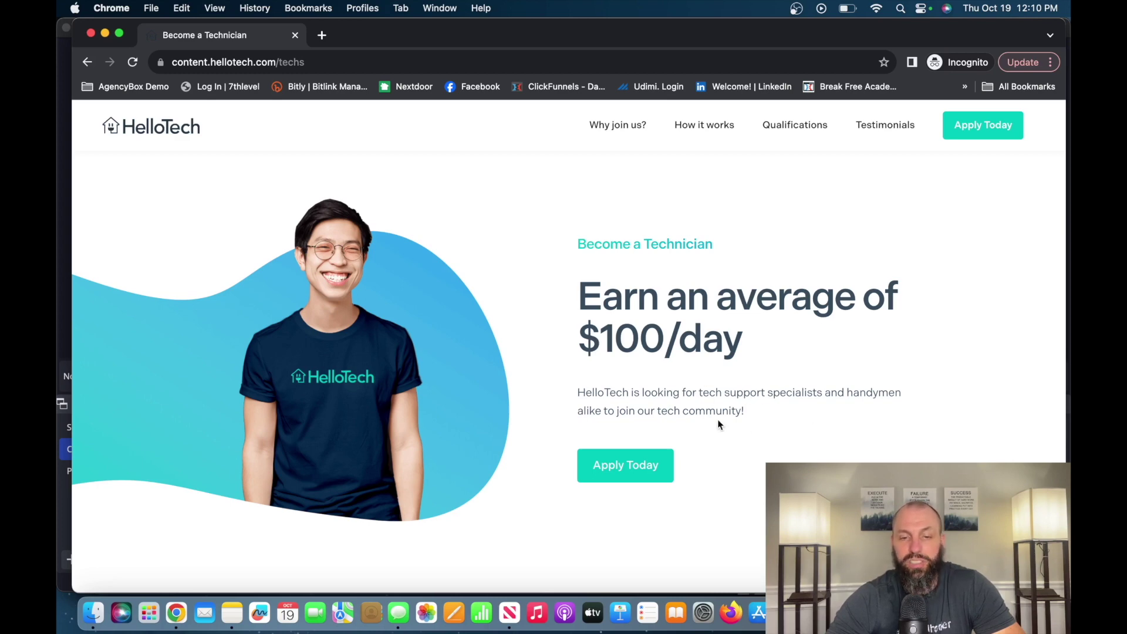
scroll(718, 424, down, 5)
scroll(718, 424, down, 4)
scroll(718, 425, down, 3)
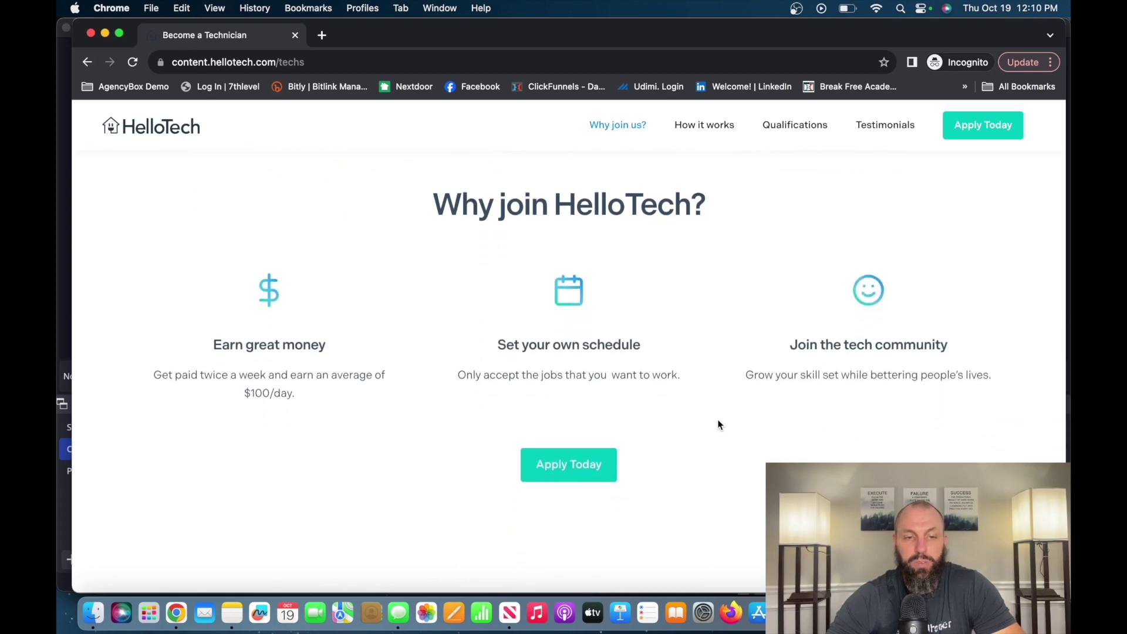
scroll(719, 425, down, 2)
scroll(719, 425, down, 5)
scroll(719, 425, down, 5)
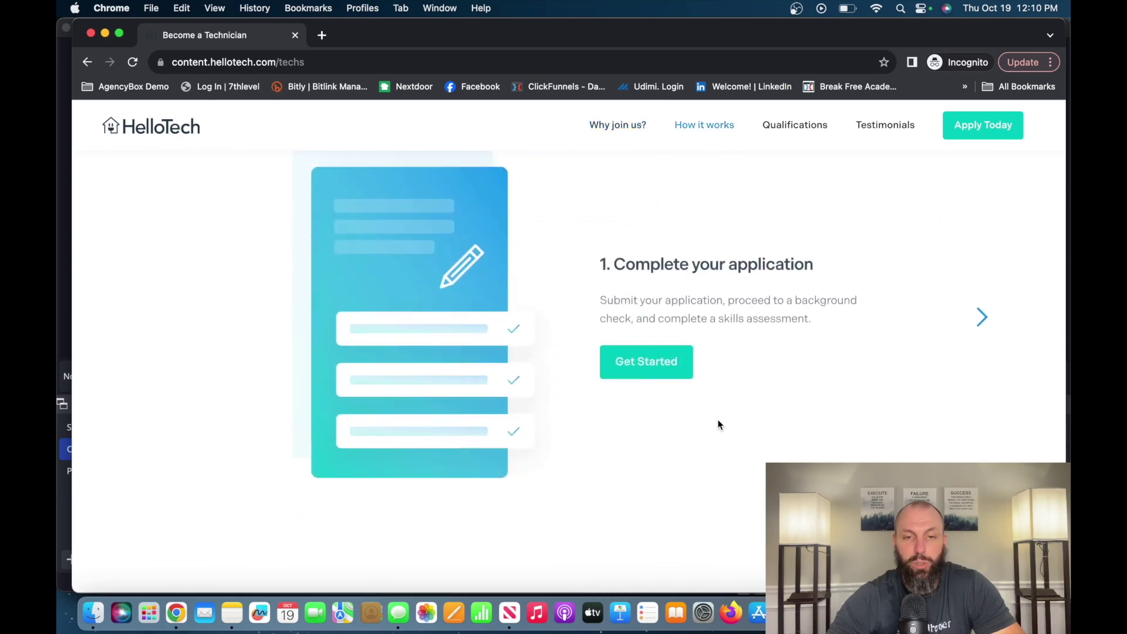
scroll(719, 425, up, 10)
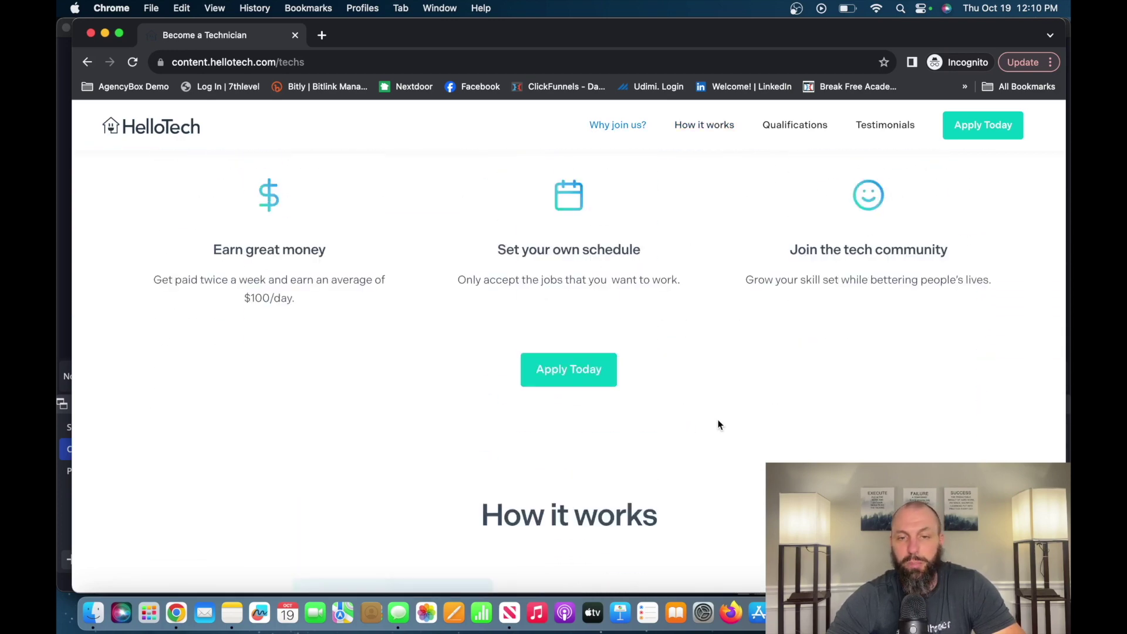
scroll(718, 424, down, 3)
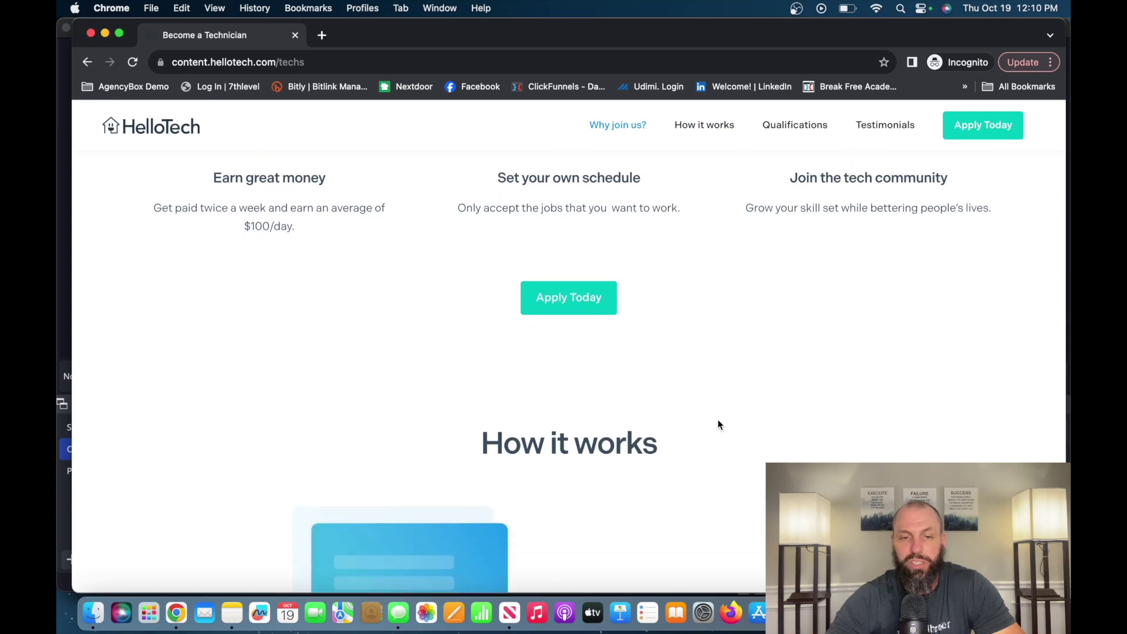
scroll(718, 425, down, 3)
scroll(717, 425, down, 4)
scroll(717, 419, down, 5)
scroll(718, 419, down, 5)
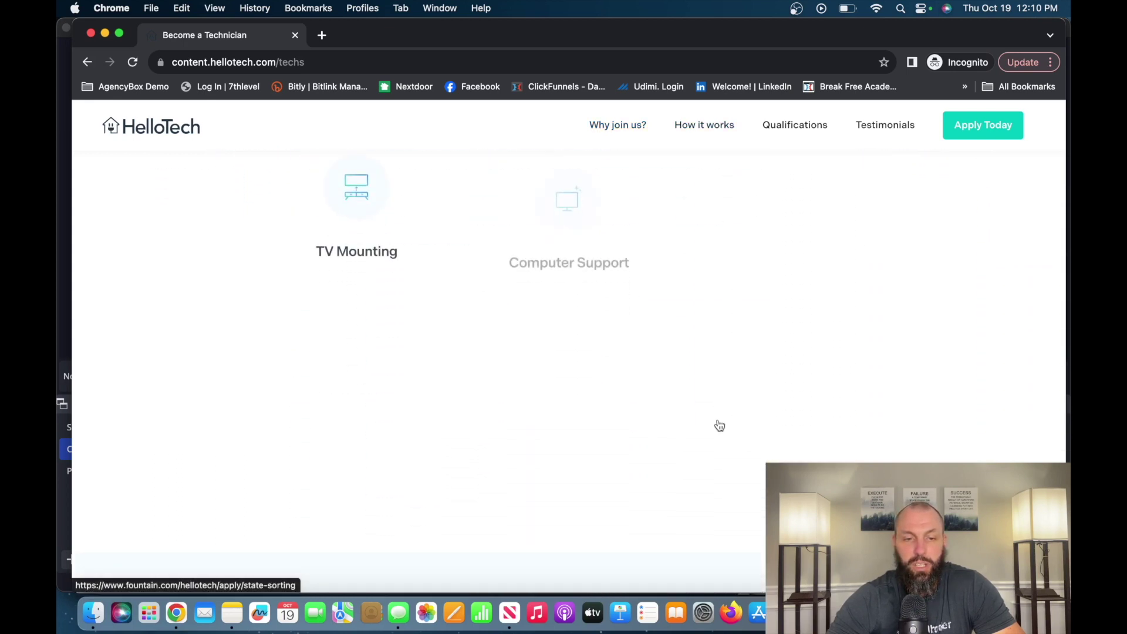
scroll(718, 426, up, 2)
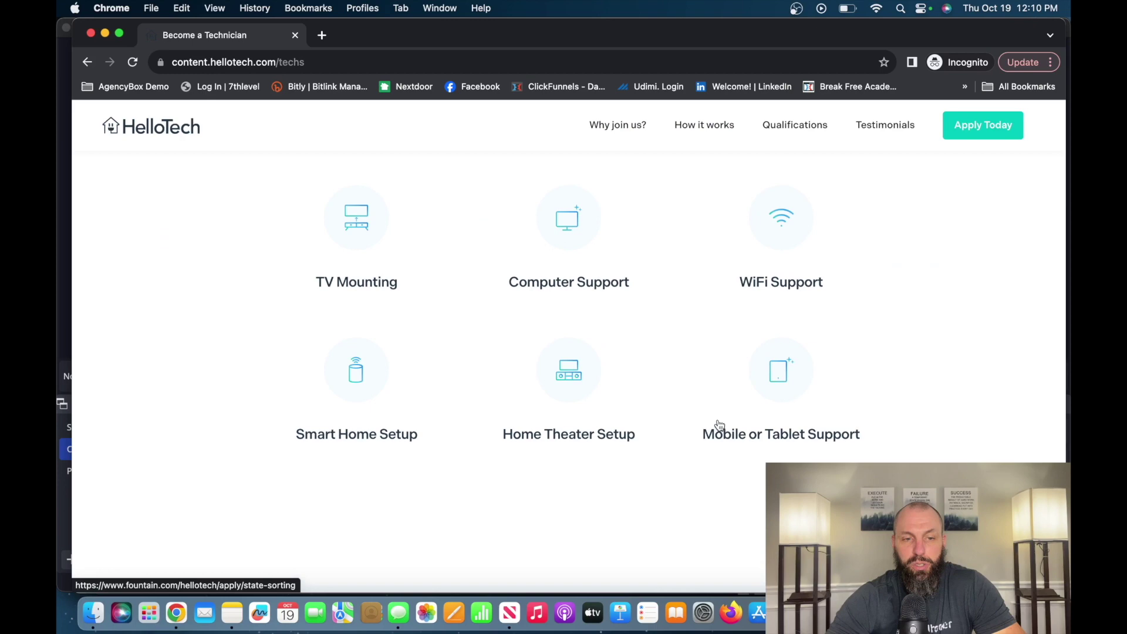
scroll(719, 426, up, 2)
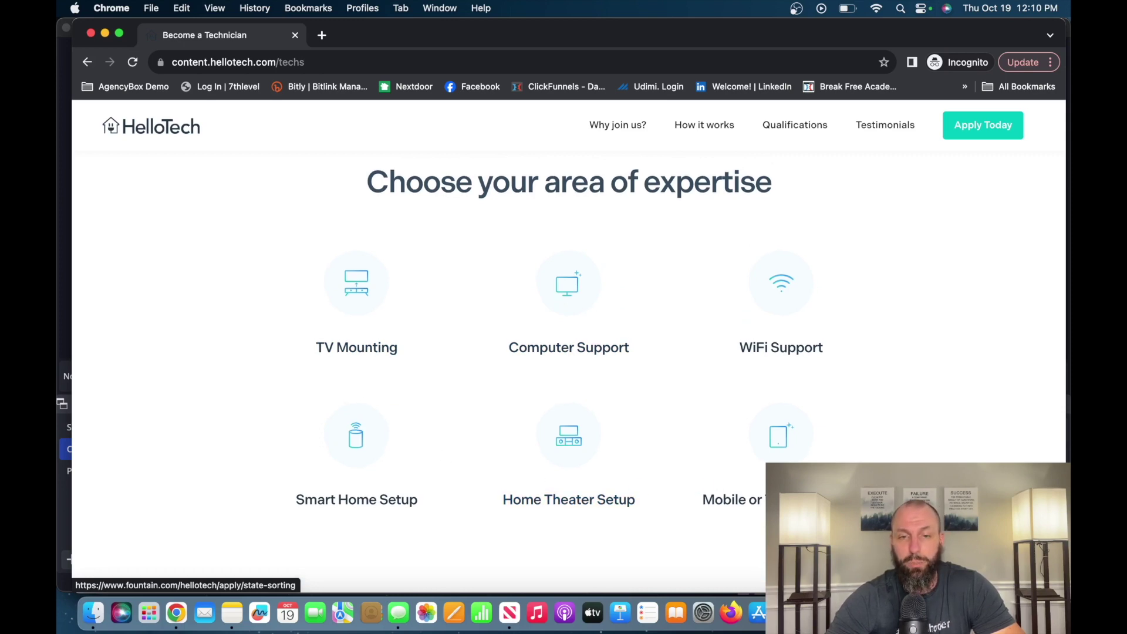
scroll(564, 352, up, 8)
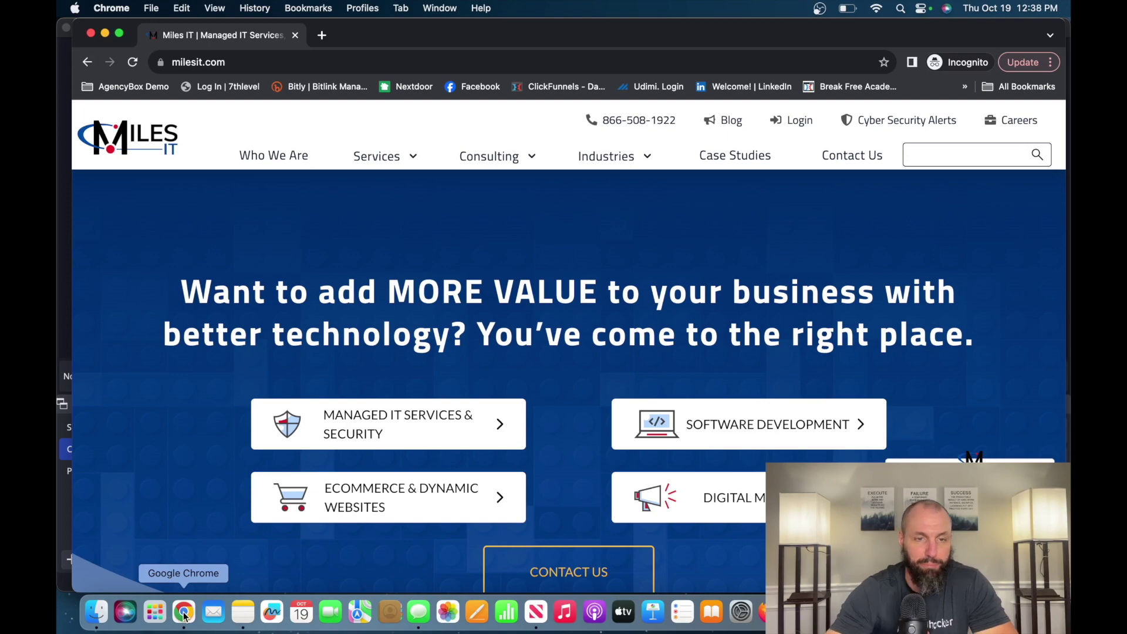
scroll(594, 374, down, 10)
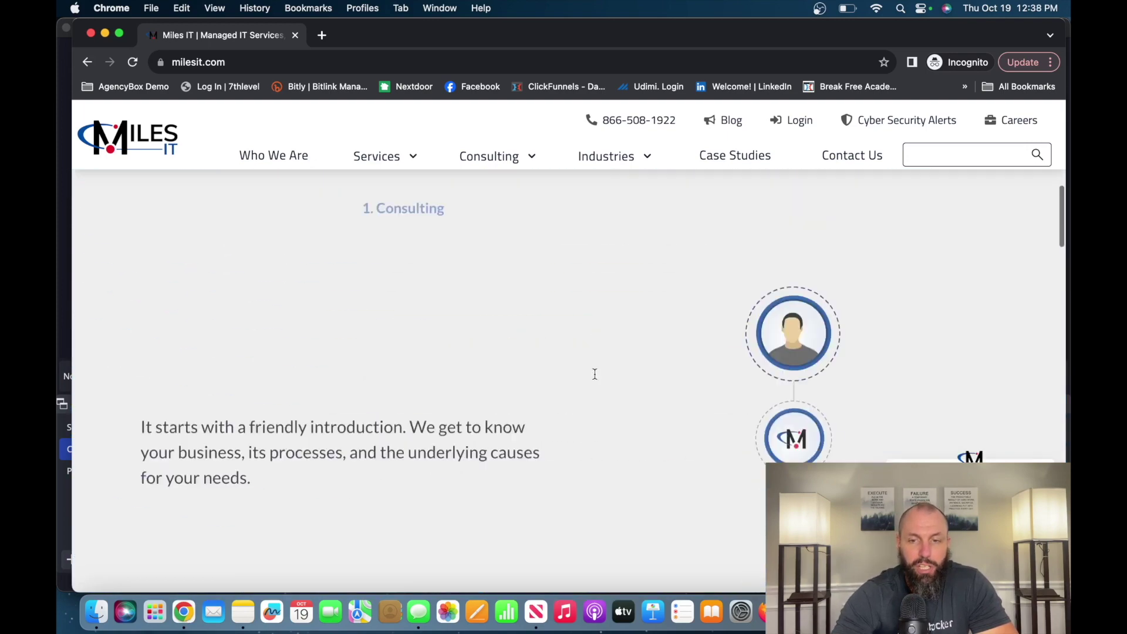
scroll(595, 374, down, 10)
scroll(594, 373, down, 8)
scroll(595, 373, down, 8)
scroll(594, 373, down, 8)
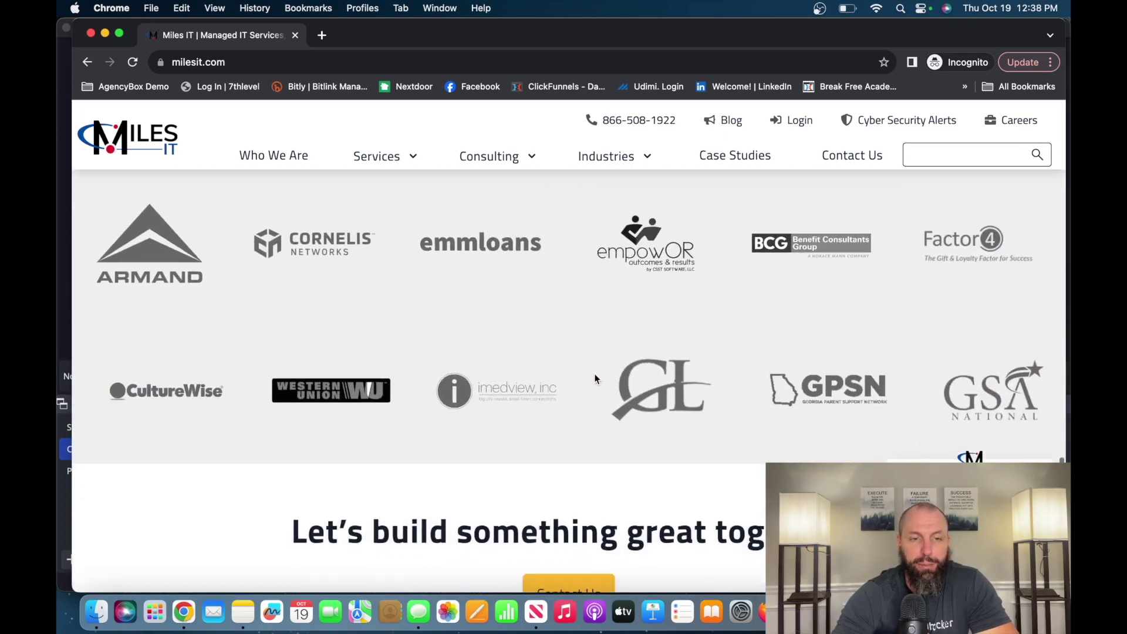
scroll(594, 374, down, 10)
scroll(594, 373, down, 3)
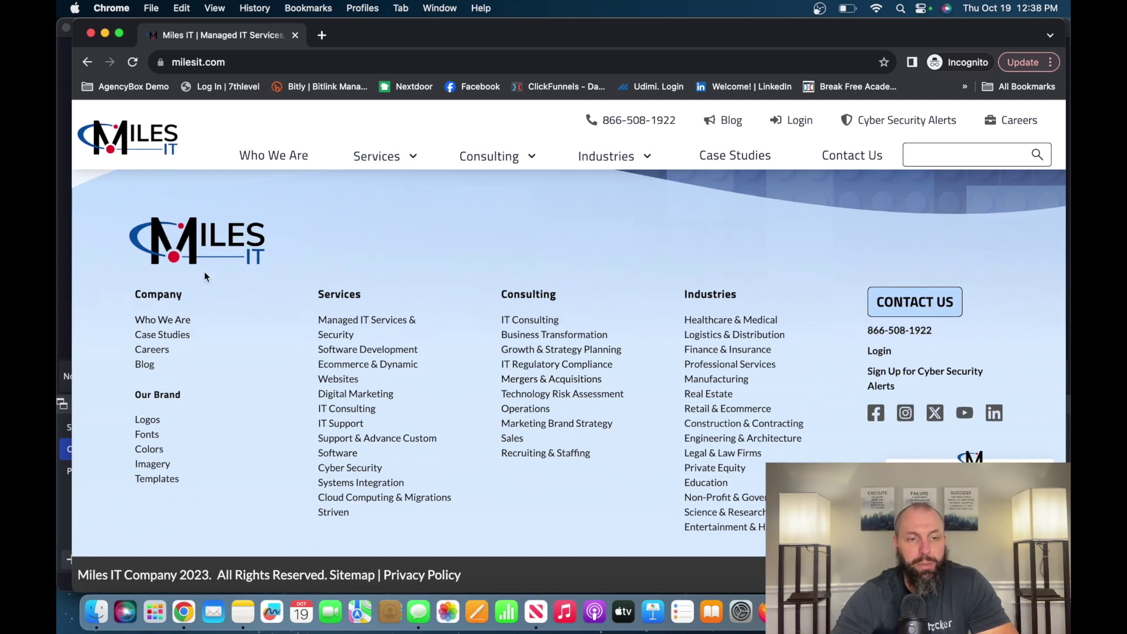
Open the Miles IT careers page showing its beliefs, benefits and job openings
click(151, 350)
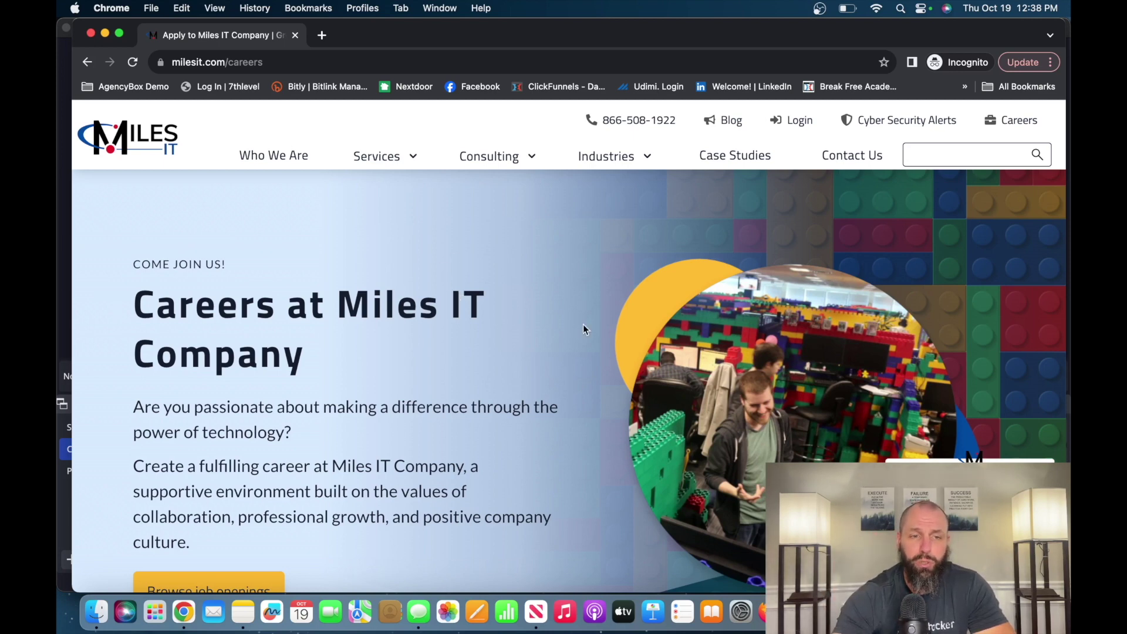
scroll(583, 324, down, 5)
scroll(582, 324, down, 10)
scroll(583, 324, down, 10)
scroll(583, 325, down, 8)
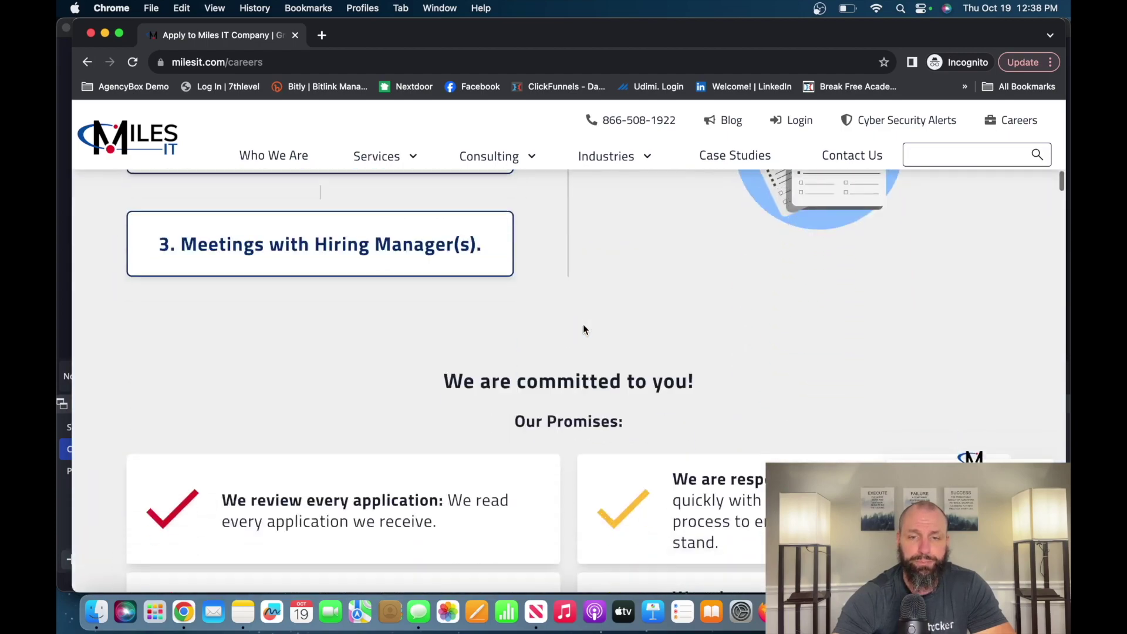
scroll(583, 324, down, 8)
scroll(583, 325, down, 8)
scroll(583, 324, down, 4)
scroll(583, 324, down, 8)
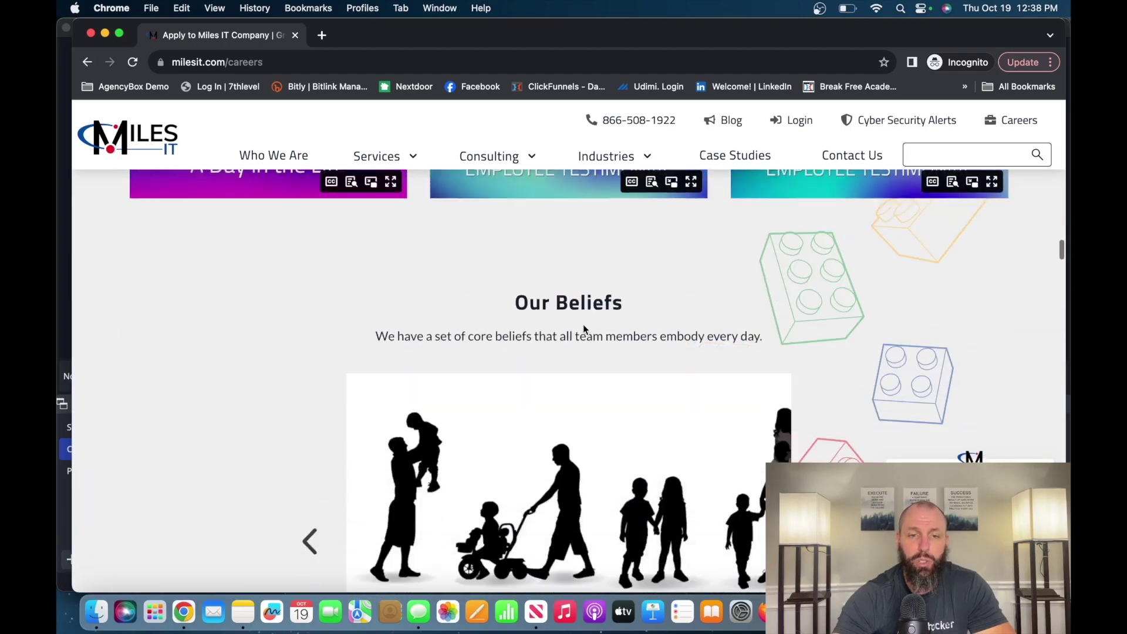
scroll(584, 324, down, 8)
scroll(583, 324, down, 5)
scroll(584, 324, down, 8)
scroll(583, 324, down, 5)
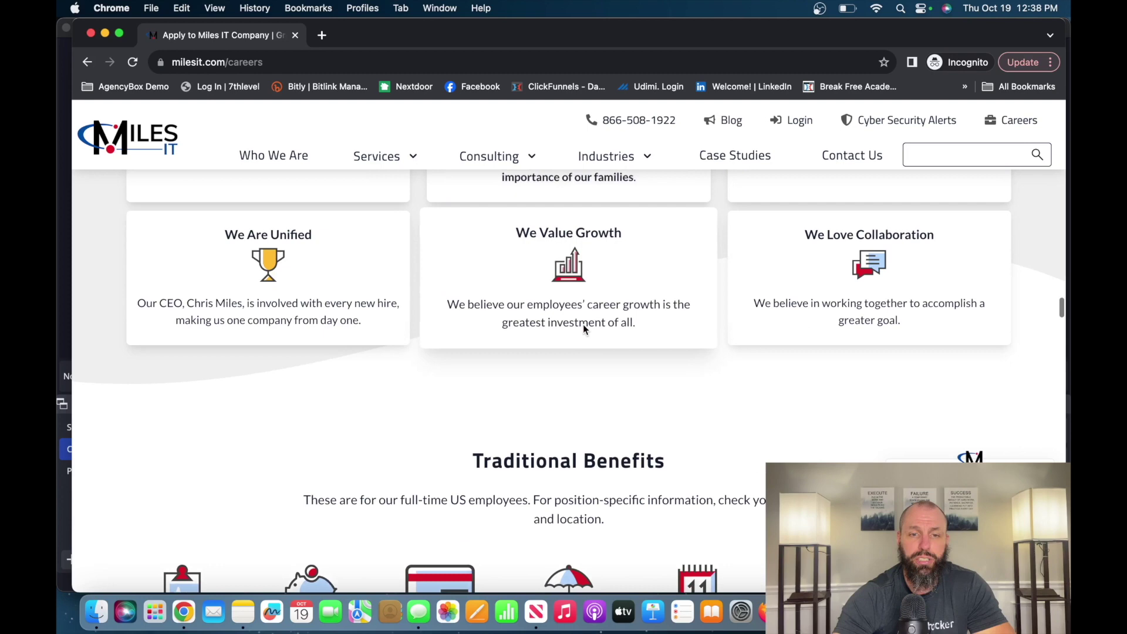
scroll(583, 325, down, 10)
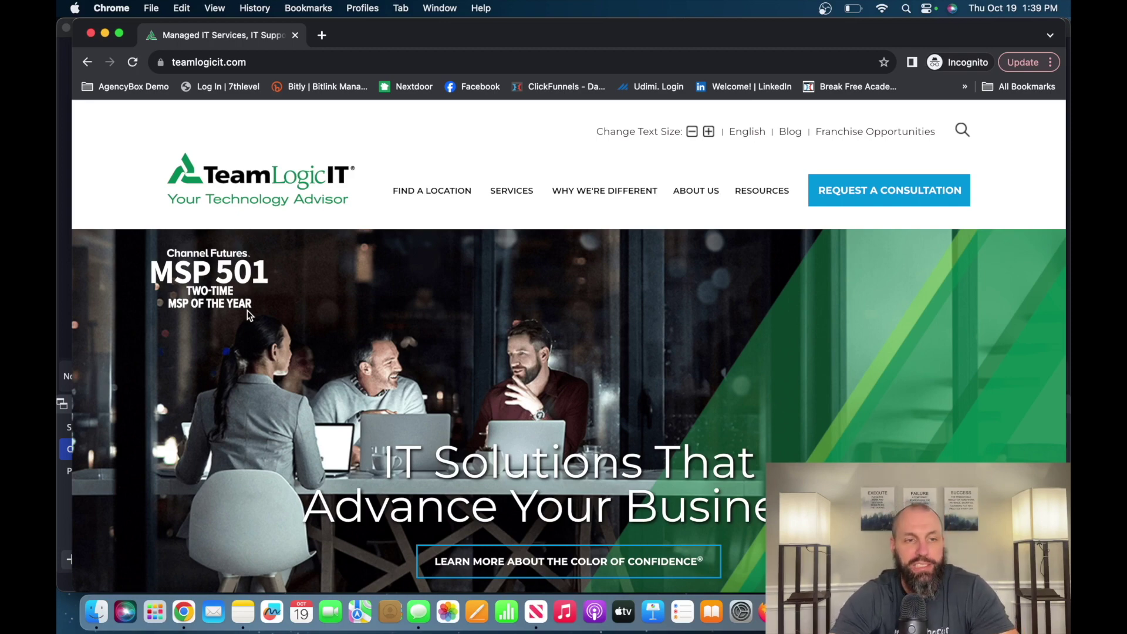
scroll(554, 396, down, 8)
scroll(555, 396, down, 8)
scroll(555, 396, down, 8)
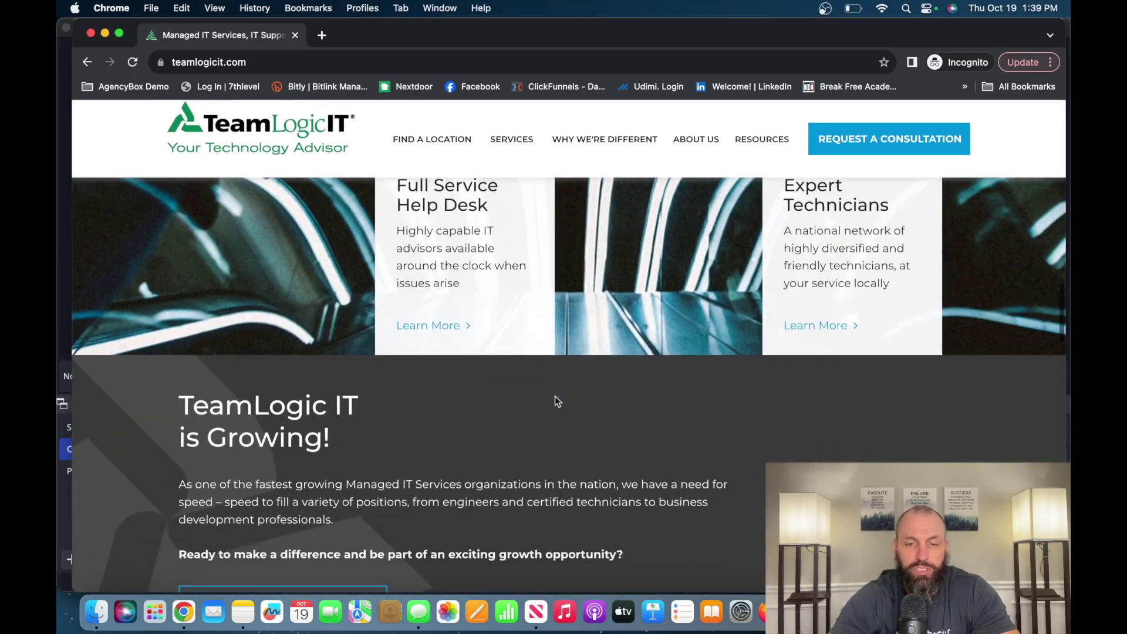
scroll(555, 396, down, 8)
scroll(555, 395, down, 8)
scroll(555, 395, down, 8)
scroll(555, 395, down, 2)
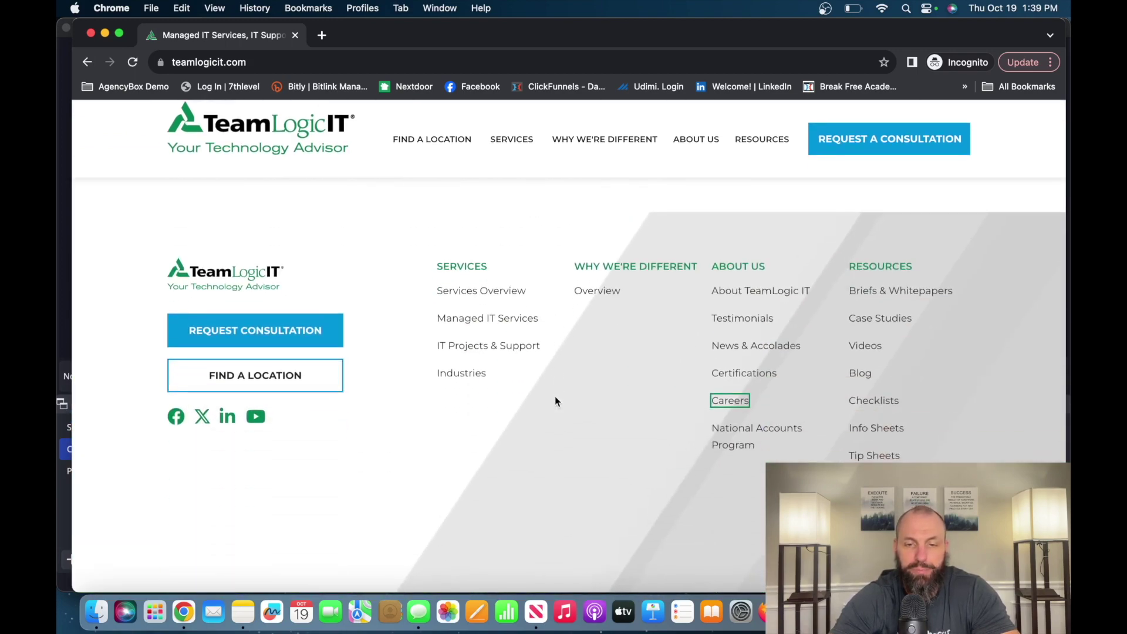
Open TeamLogic IT Careers in a new tab and jump to its open technician positions
click(731, 400)
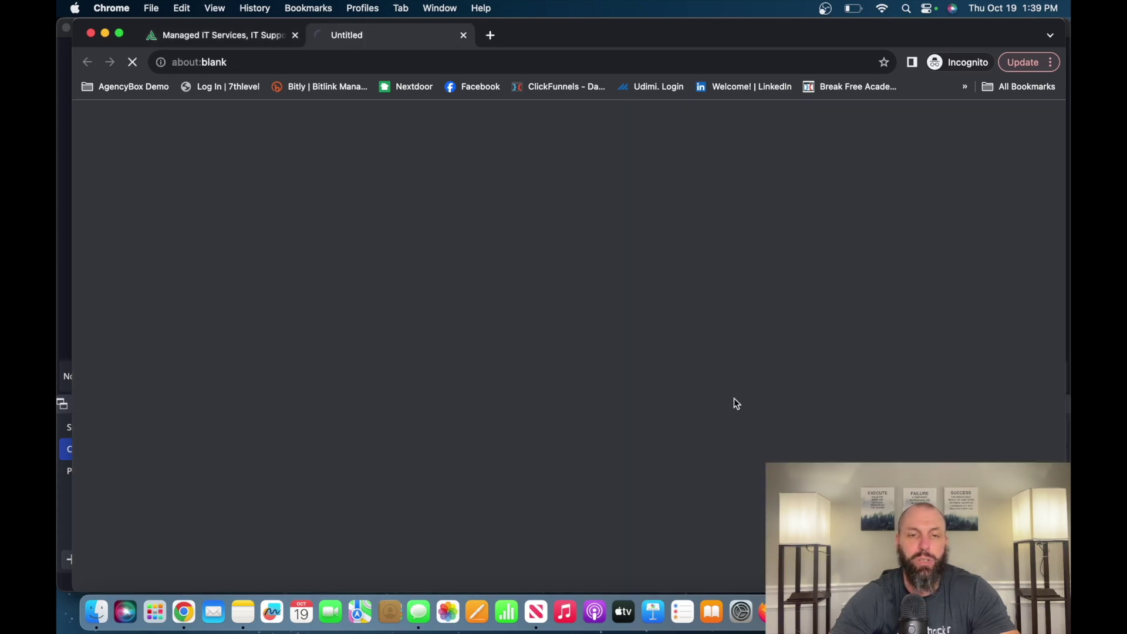
scroll(734, 398, down, 4)
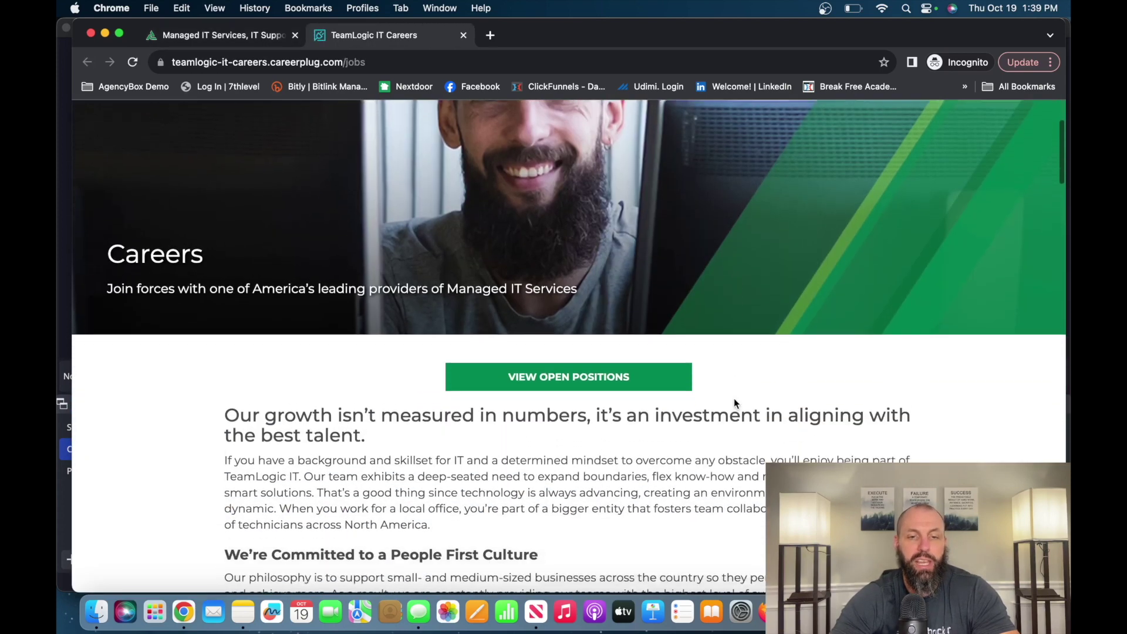
scroll(734, 398, down, 1)
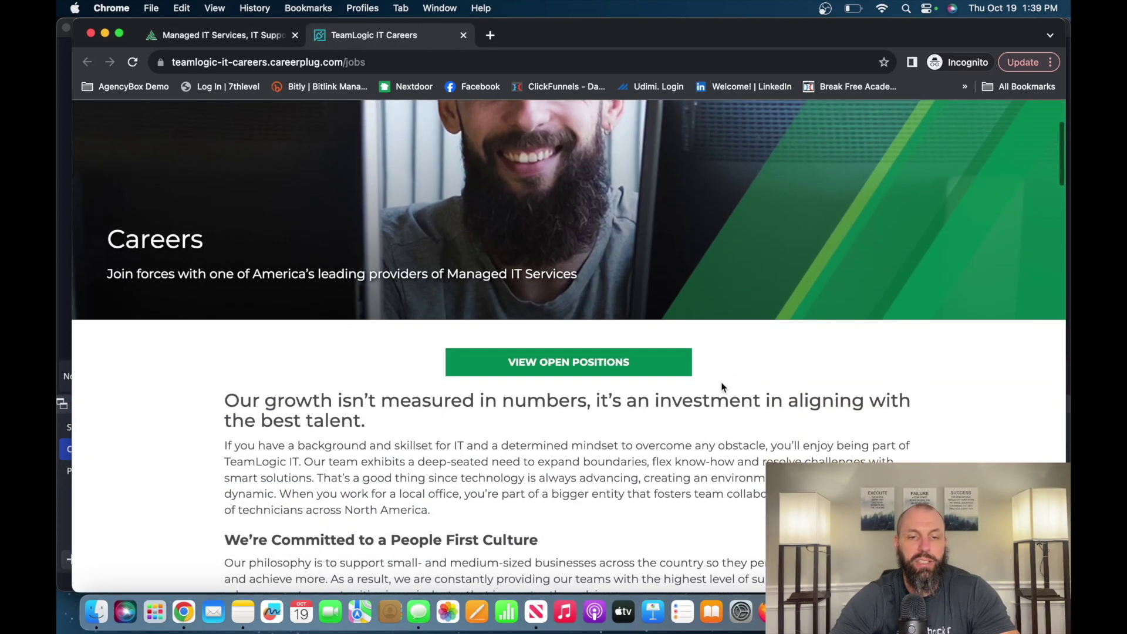
click(623, 362)
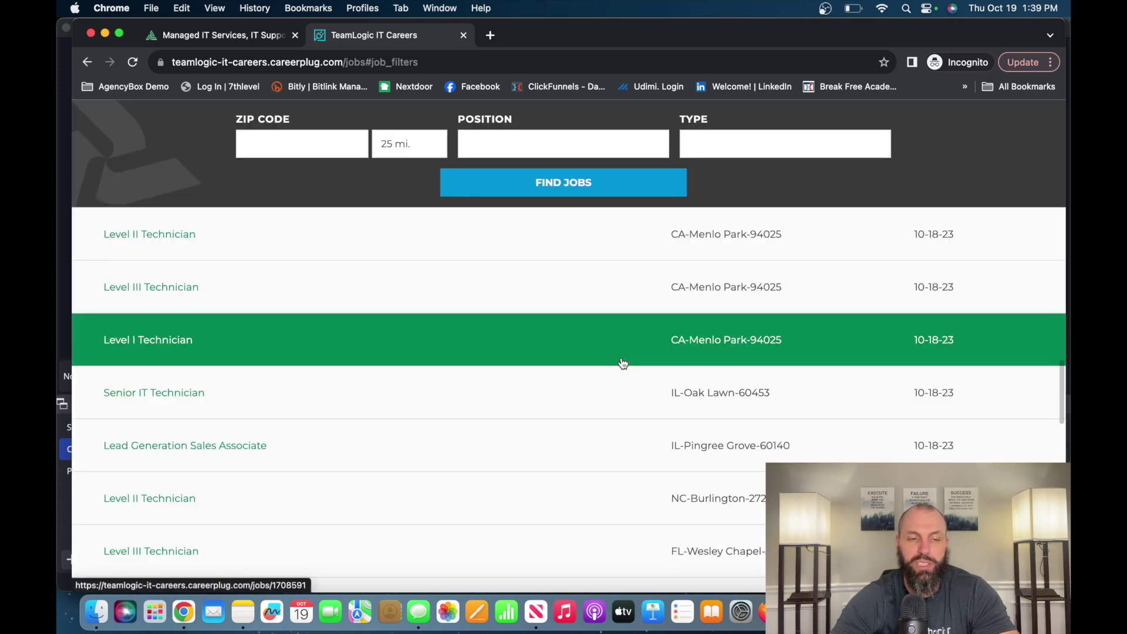
scroll(623, 363, down, 3)
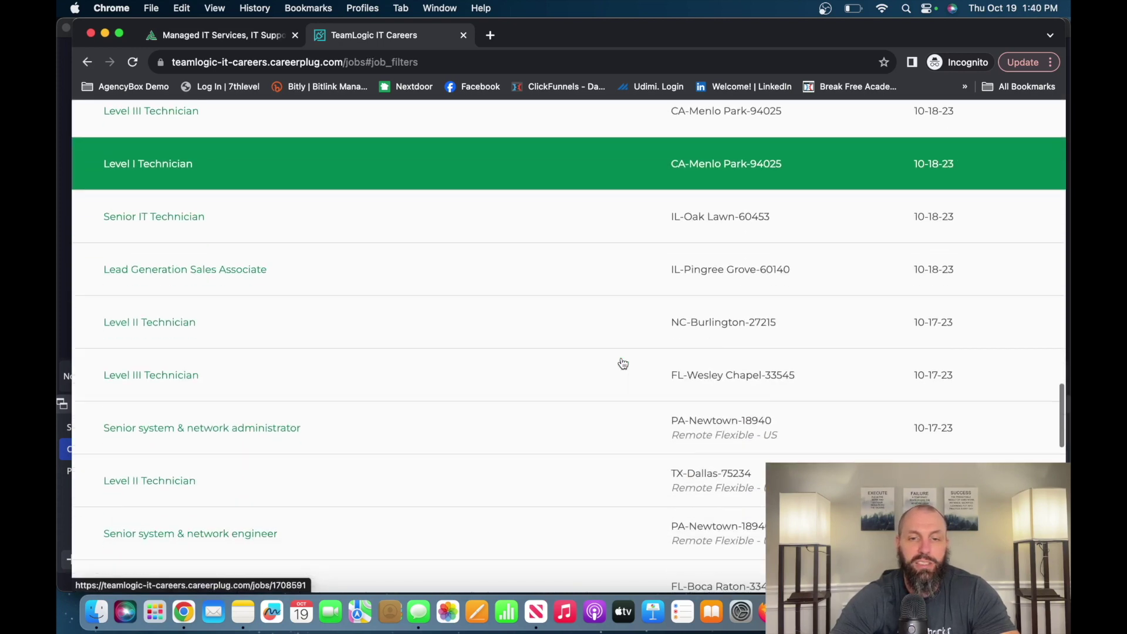
scroll(623, 363, down, 3)
scroll(623, 363, down, 10)
scroll(623, 363, down, 3)
scroll(622, 363, up, 1)
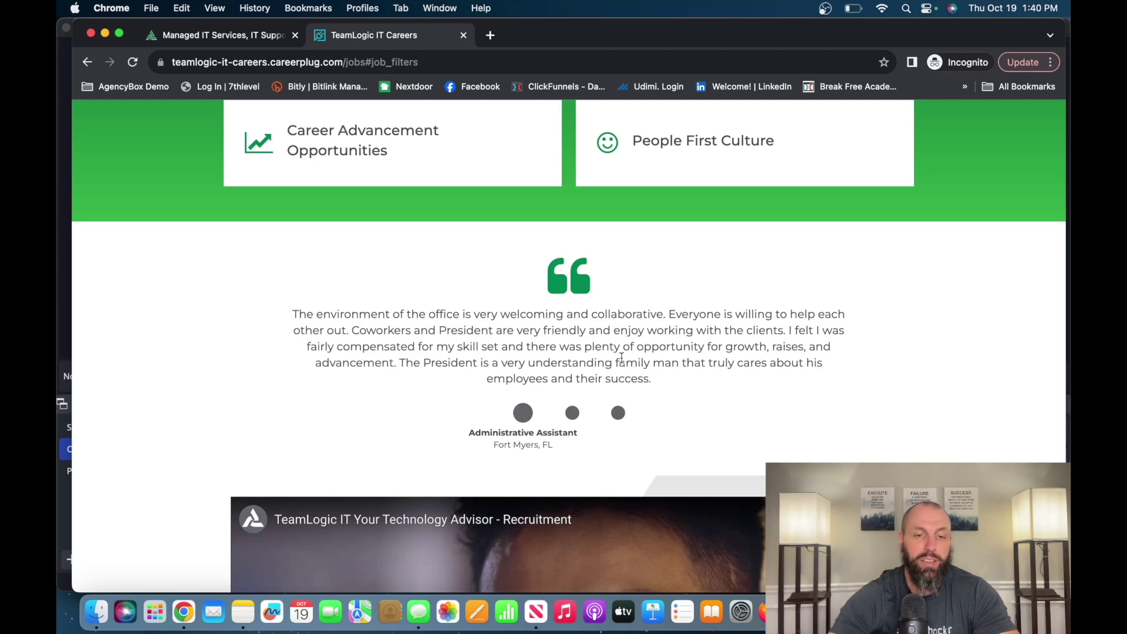
scroll(621, 359, down, 5)
scroll(622, 359, down, 10)
scroll(621, 361, down, 3)
scroll(622, 364, down, 1)
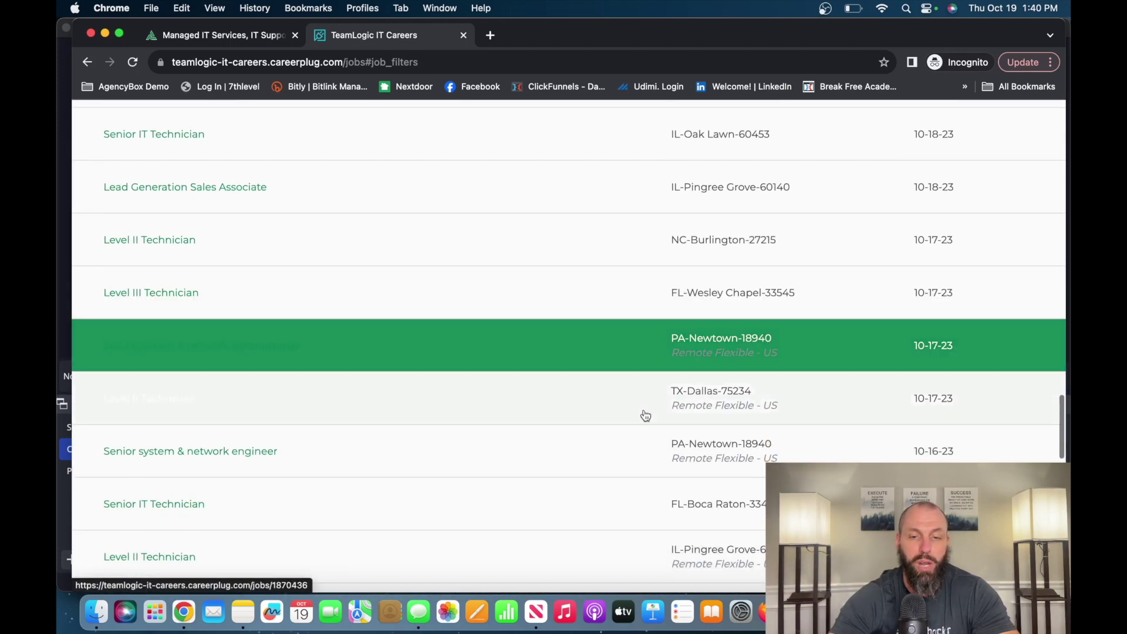
scroll(733, 356, down, 3)
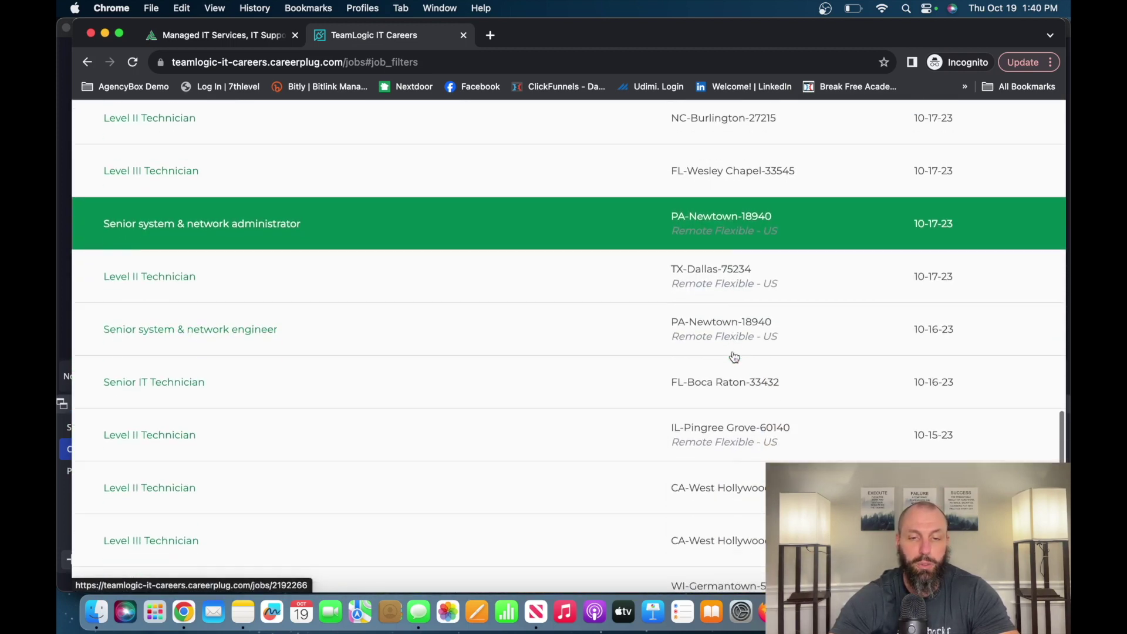
scroll(733, 355, down, 2)
scroll(733, 357, down, 1)
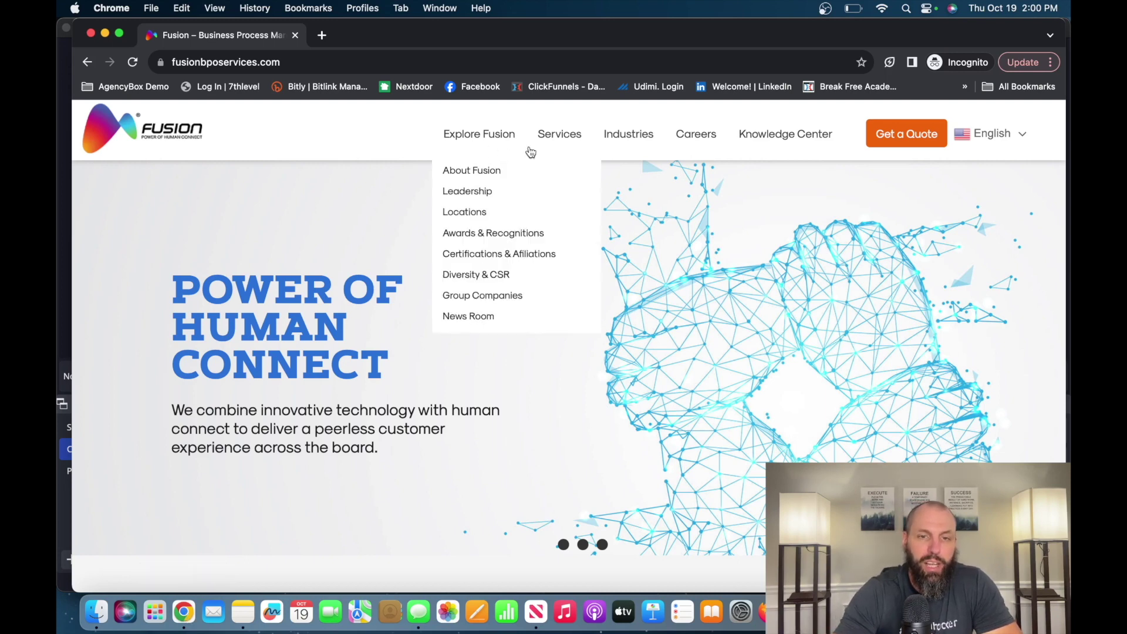
mouse_move(695, 134)
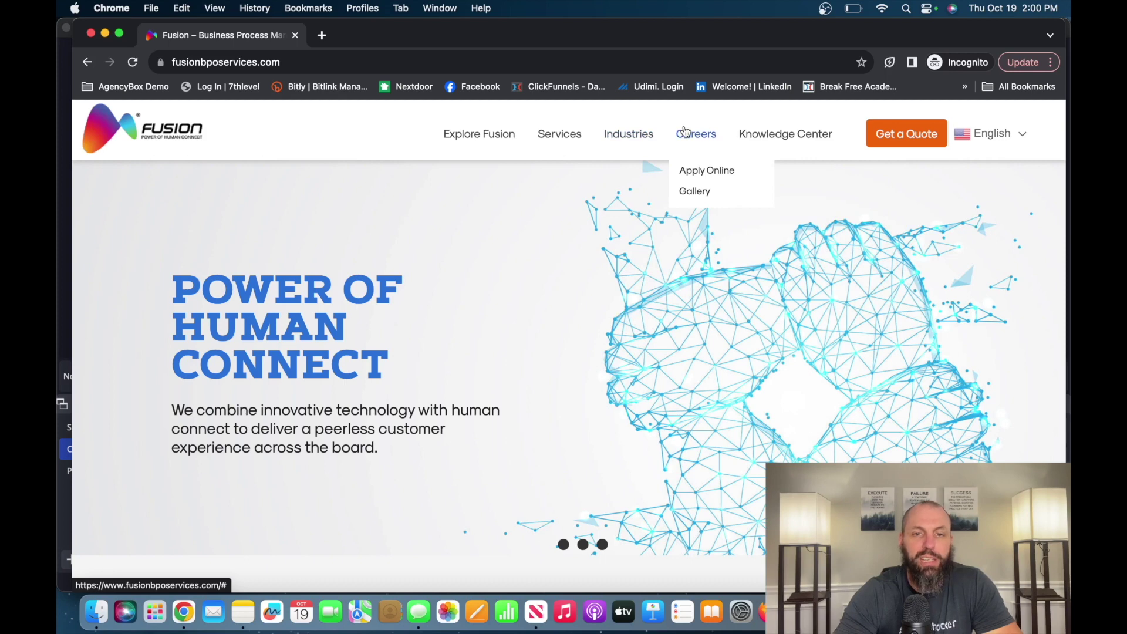
Check Fusion's careers country list, then open Qualfon's Join Us page and job openings
click(693, 174)
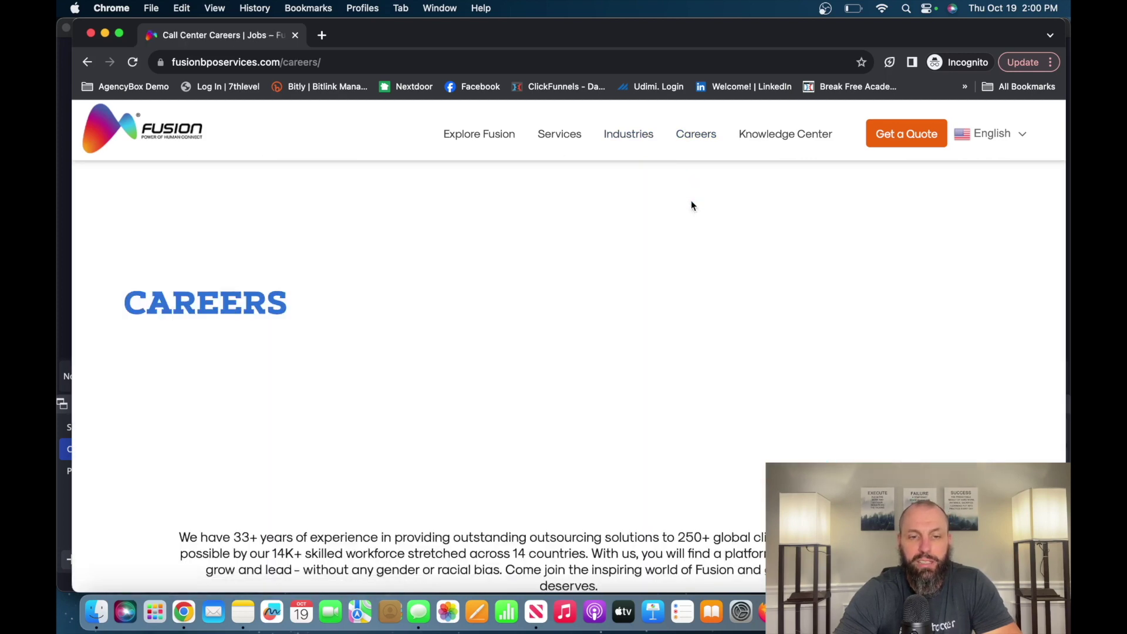
scroll(720, 318, down, 5)
scroll(720, 318, down, 5)
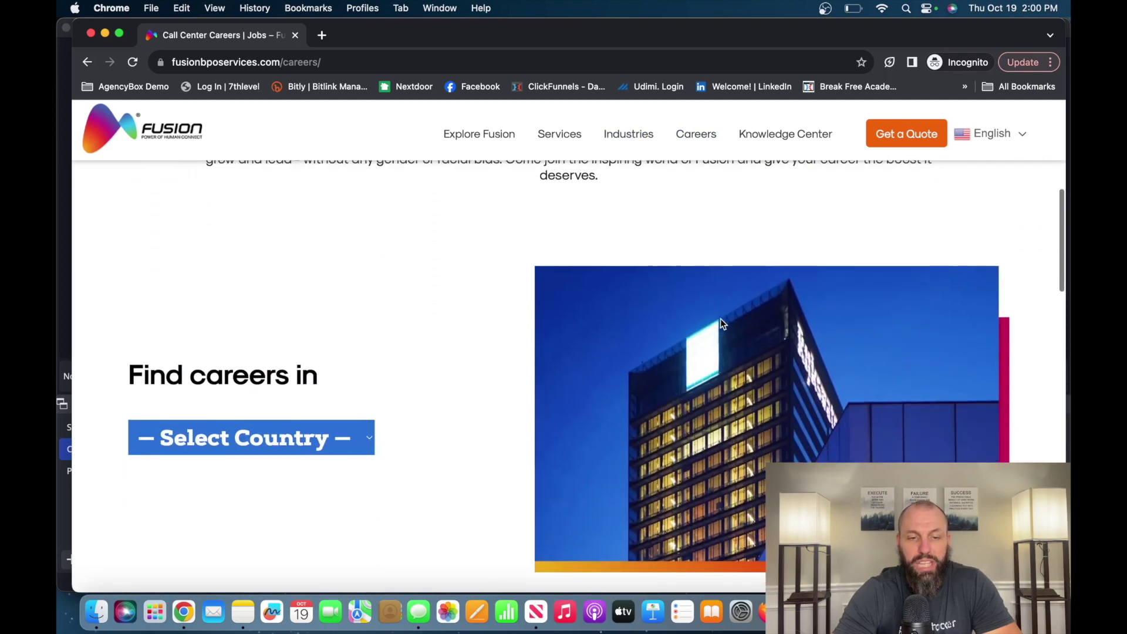
scroll(720, 318, down, 3)
scroll(720, 318, down, 1)
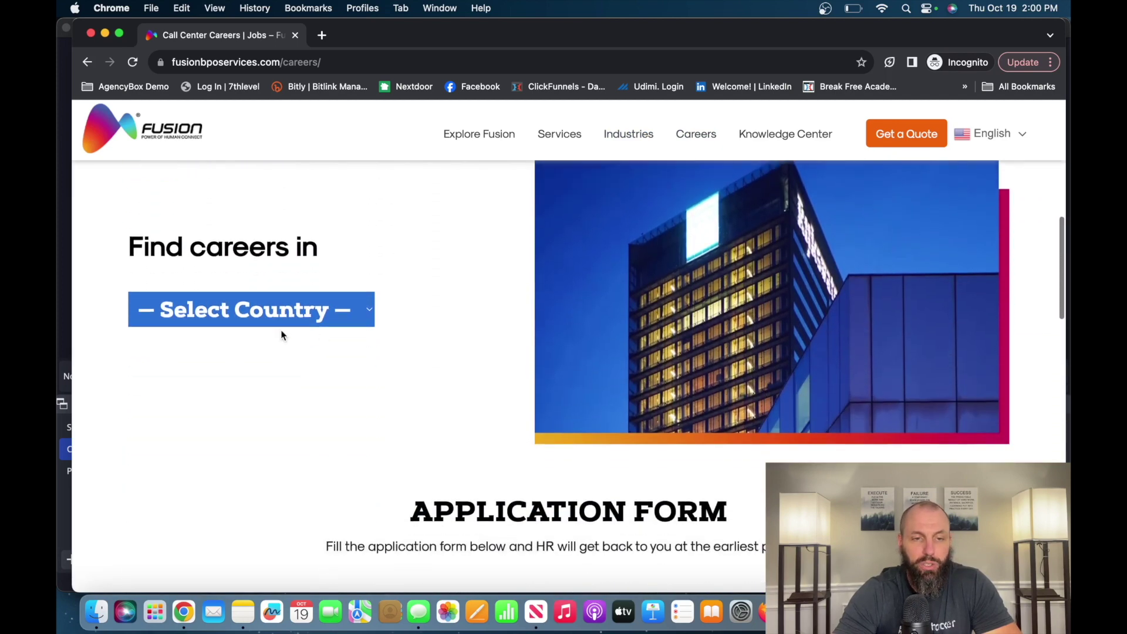
click(335, 310)
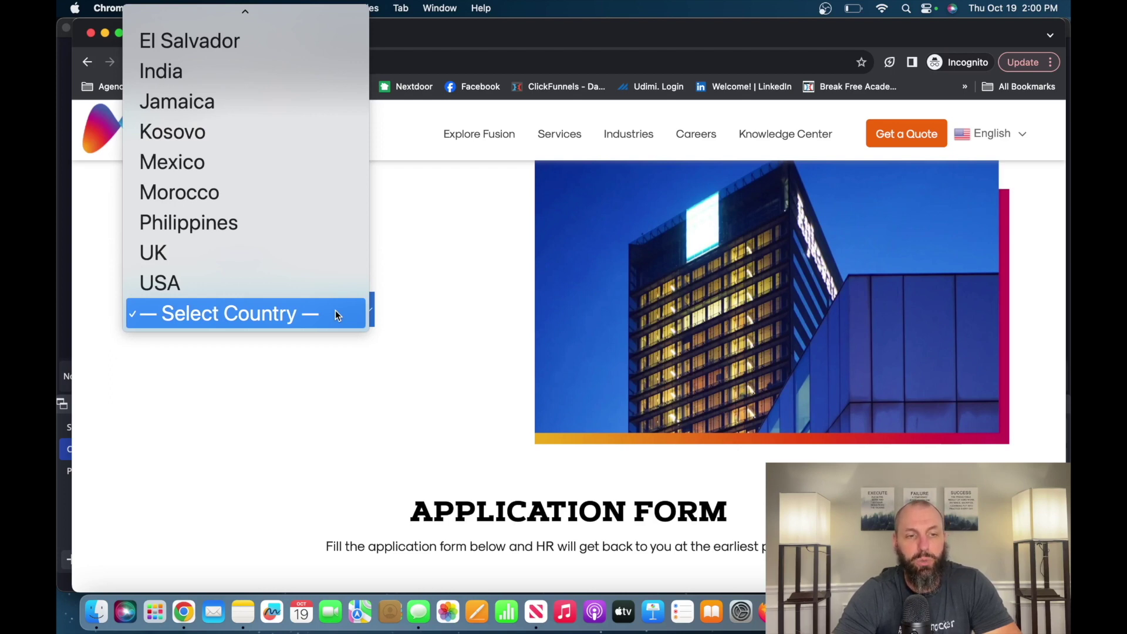
click(326, 283)
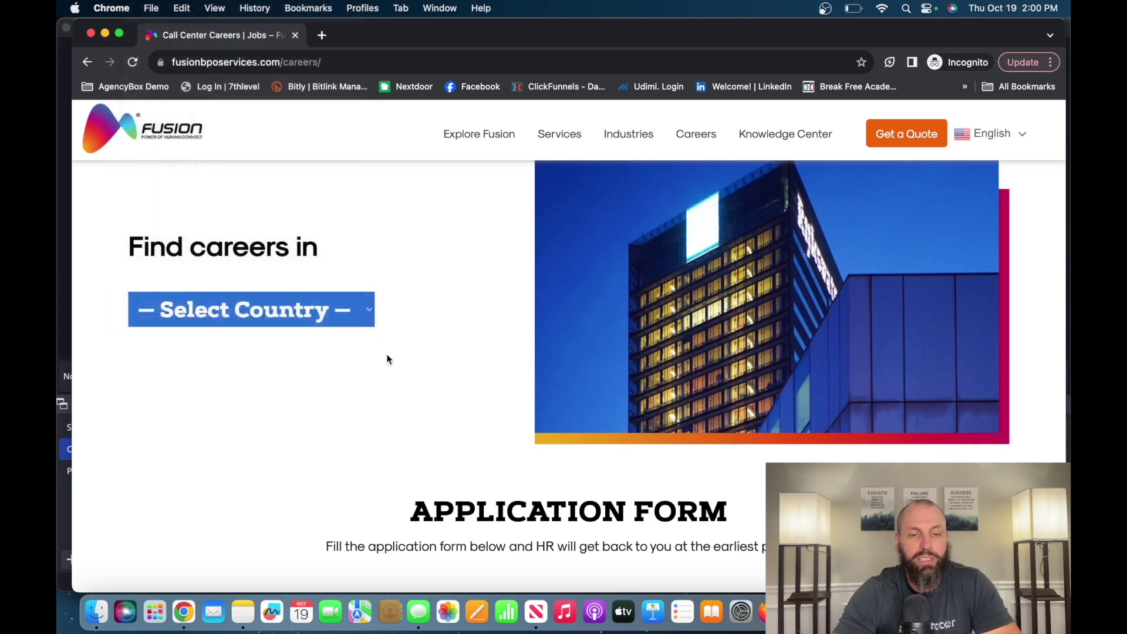
scroll(416, 383, down, 8)
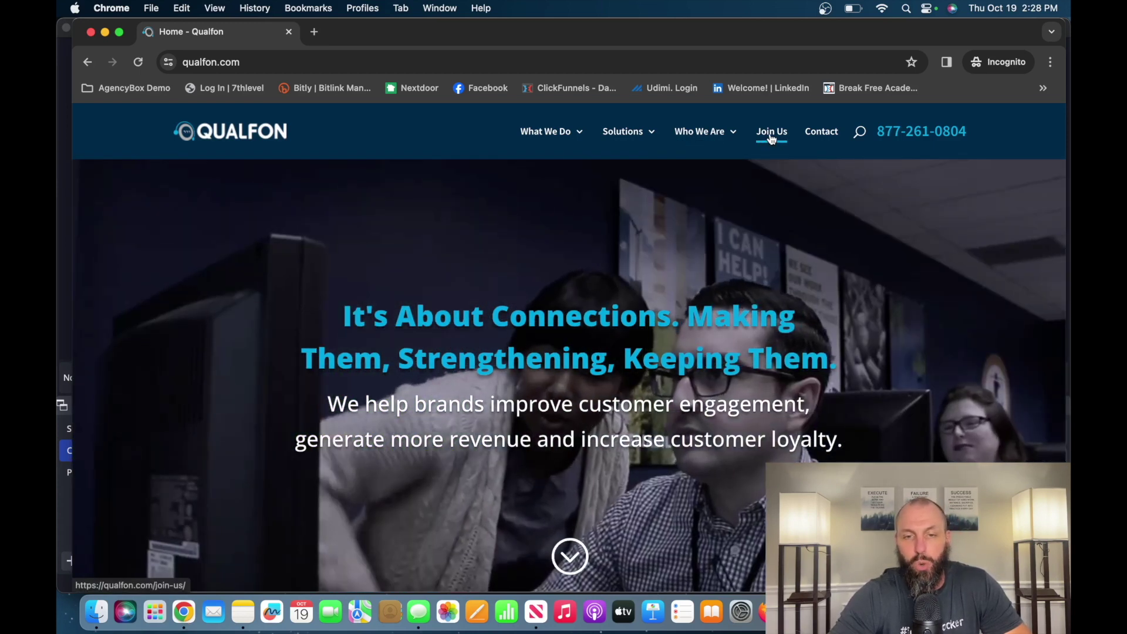
click(772, 132)
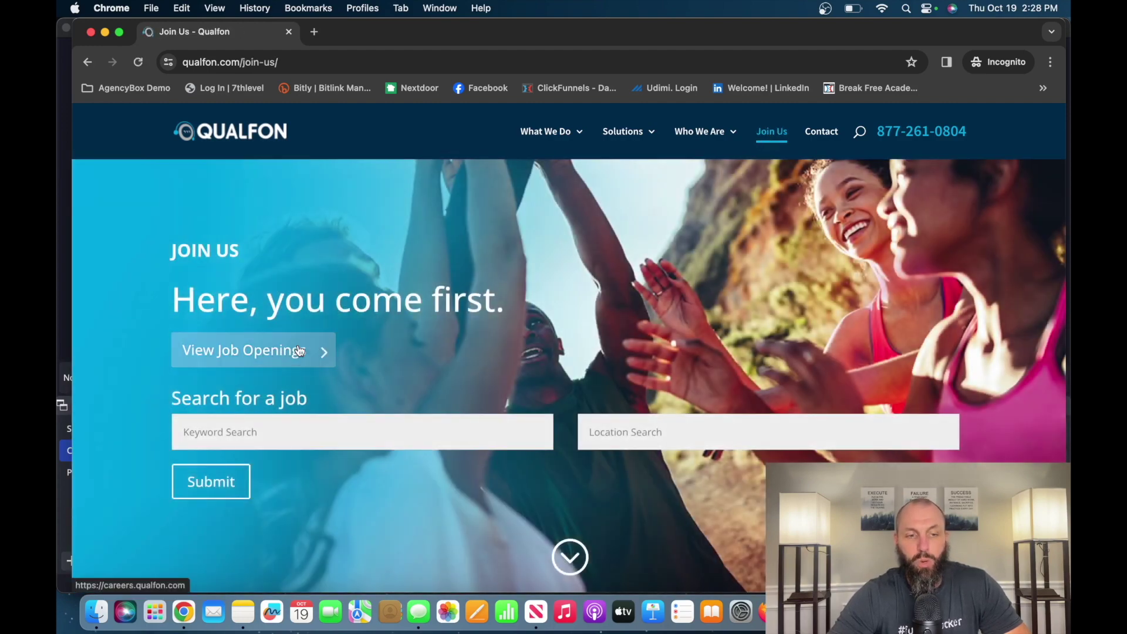
click(300, 350)
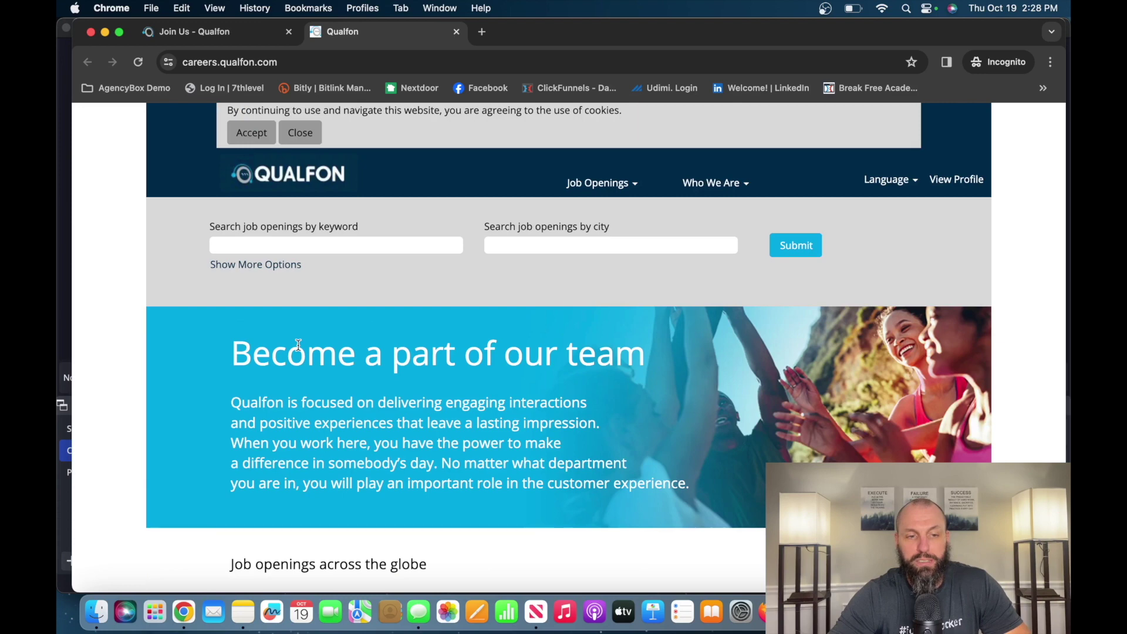
scroll(300, 346, down, 8)
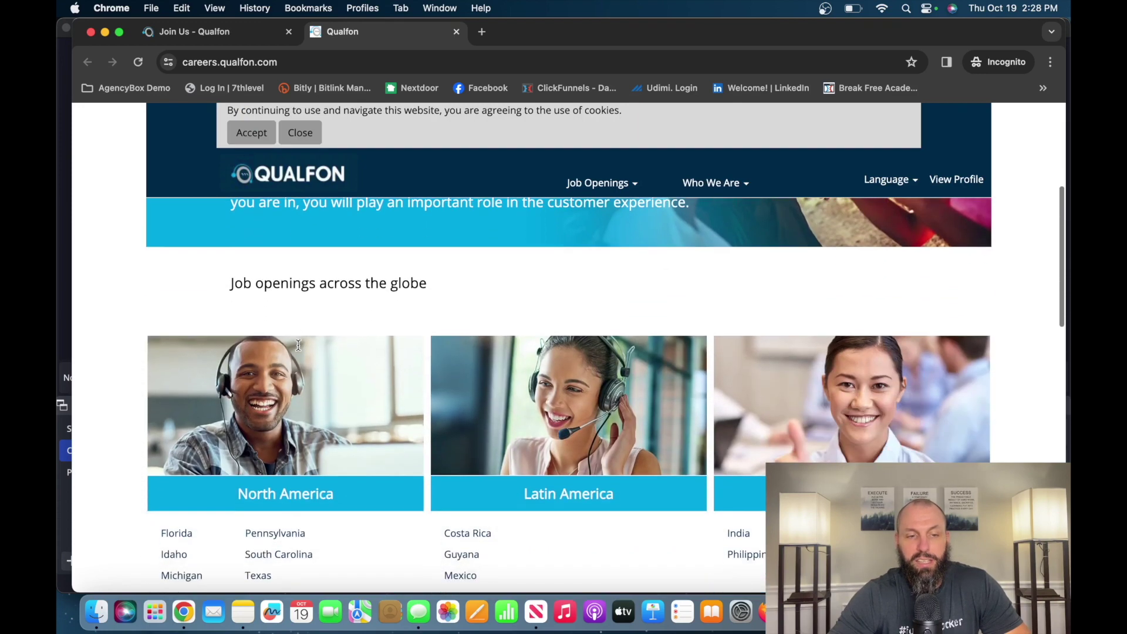
scroll(298, 344, down, 1)
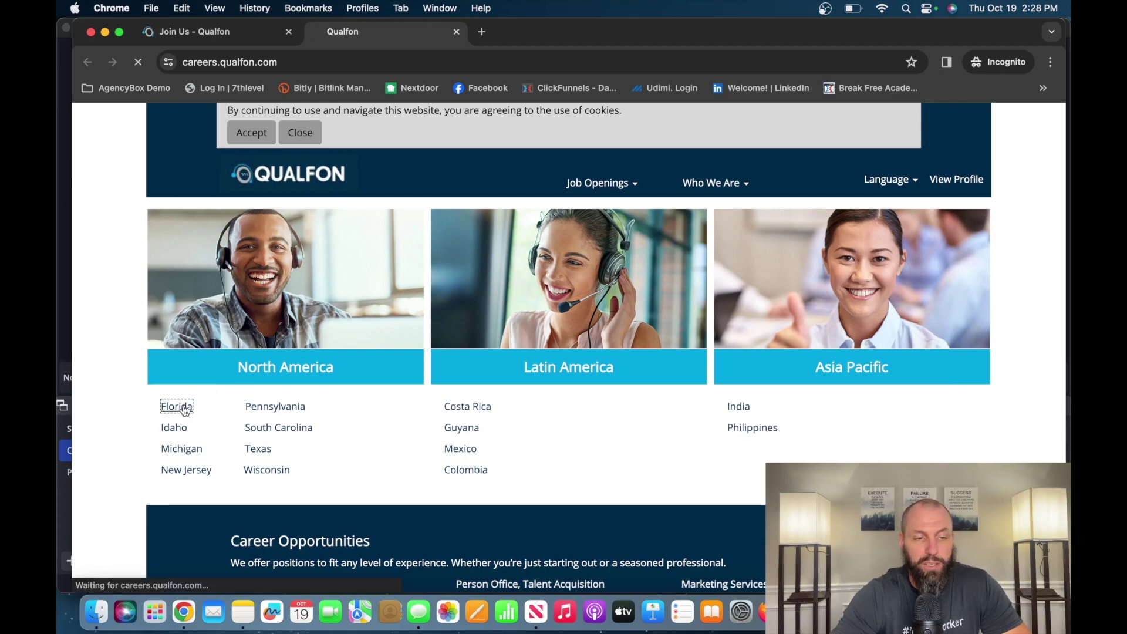
scroll(183, 404, down, 5)
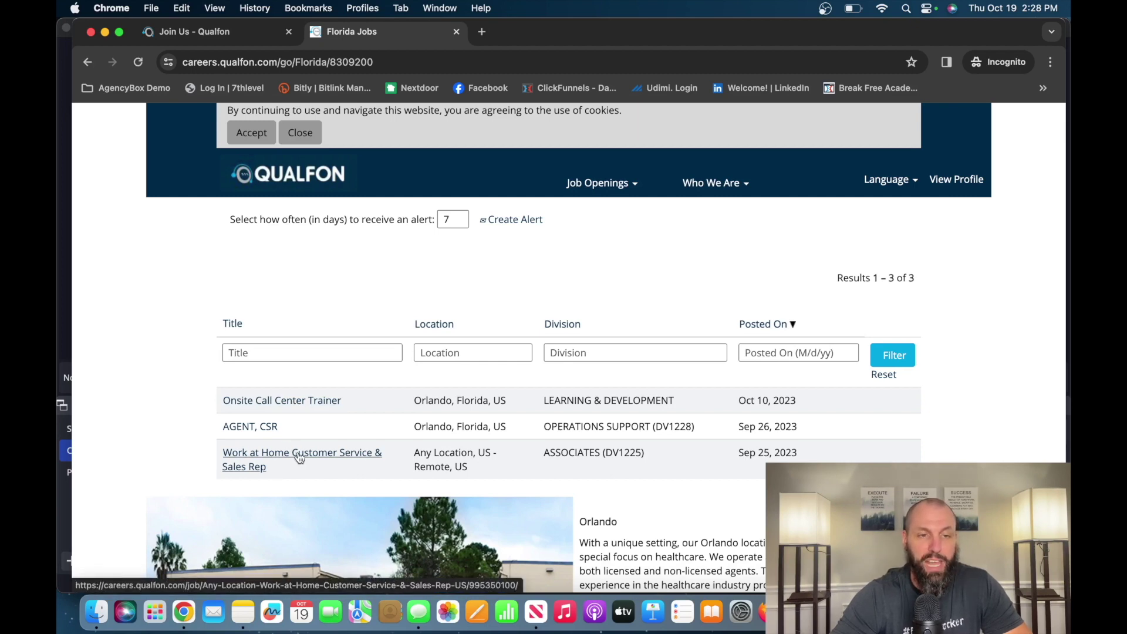
Switch back to Qualfon's Join Us tab with the 'Here, you come first' banner
click(194, 32)
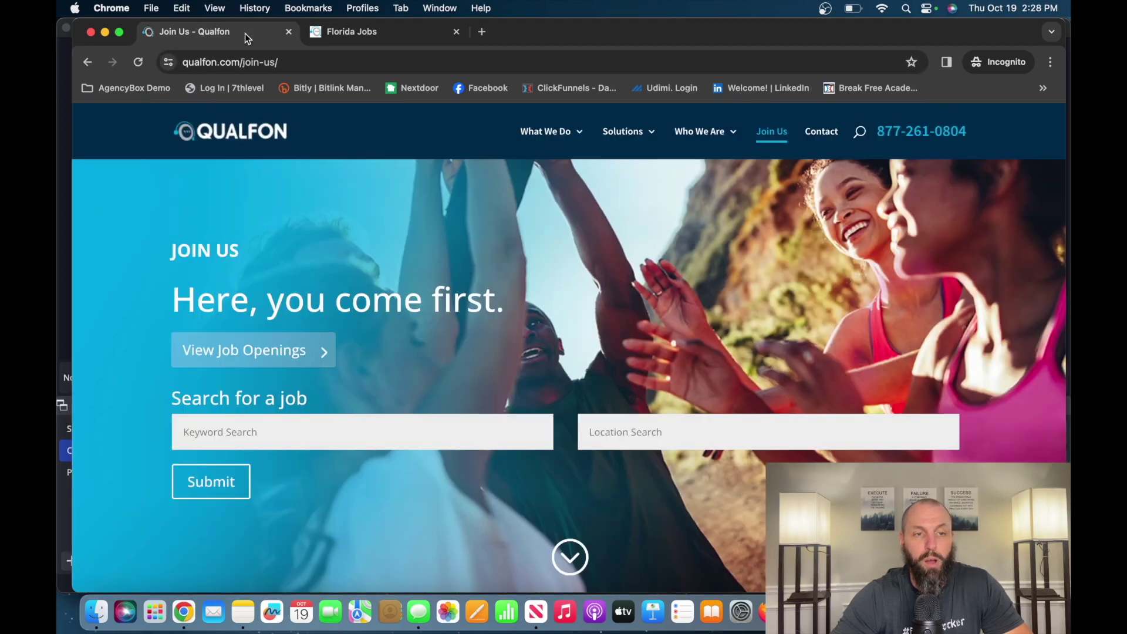